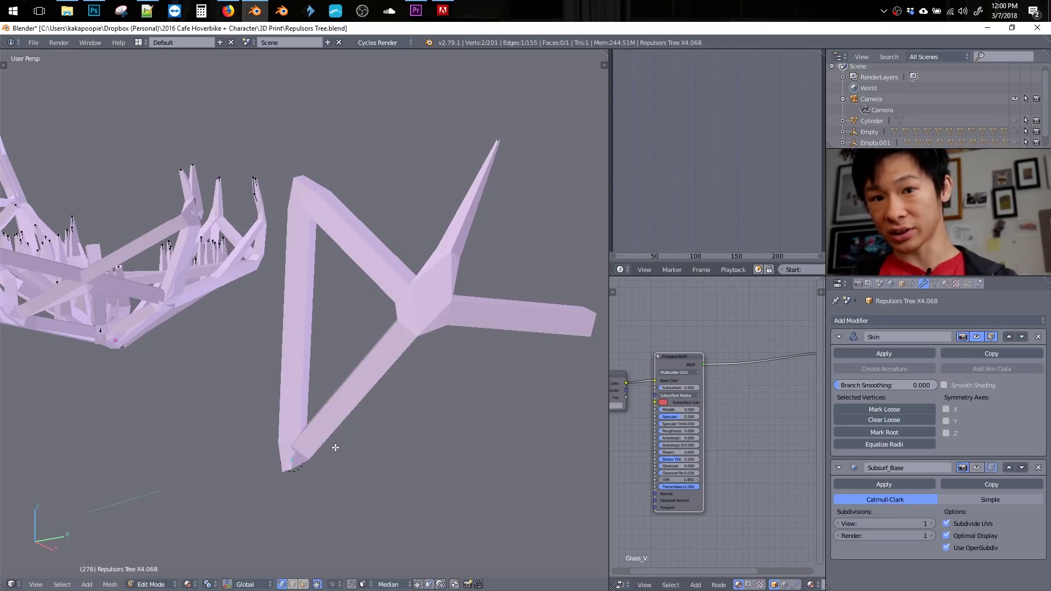
Extrude a new downward-sloping branch from the hub where the existing branches meet.
right_click(444, 340)
key(e)
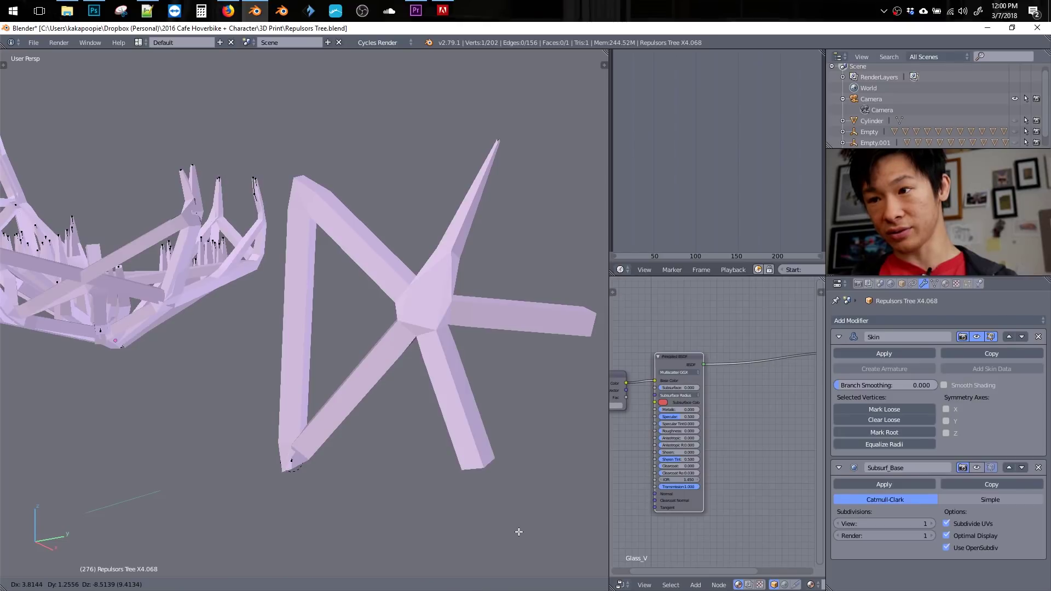
click(540, 443)
Join the end vertex of the new branch to the end vertex of the neighbouring branch with an edge.
key(b)
drag(560, 291, 609, 377)
key(b)
drag(447, 425, 529, 534)
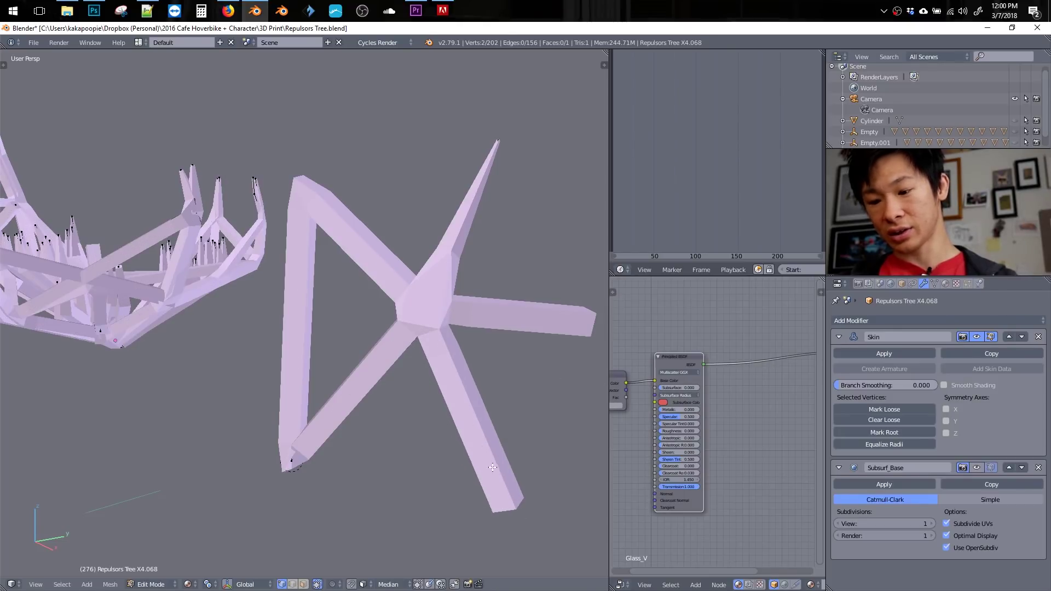
key(f)
shift+middle_drag(566, 391, 505, 326)
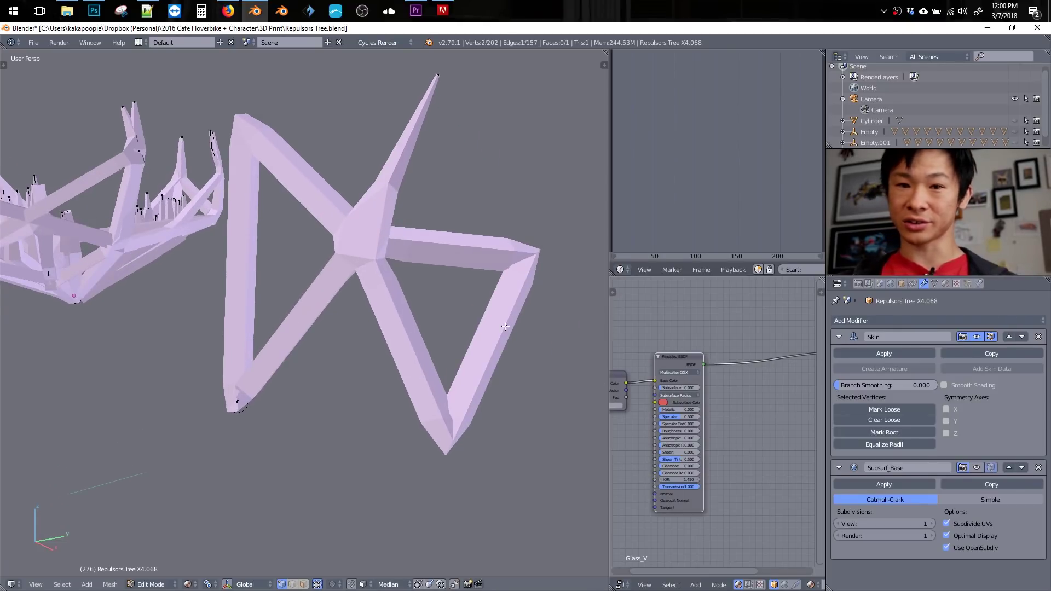
Clear the selection and box-select the two lowest corners of the branch frame.
key(a)
key(b)
drag(176, 364, 533, 537)
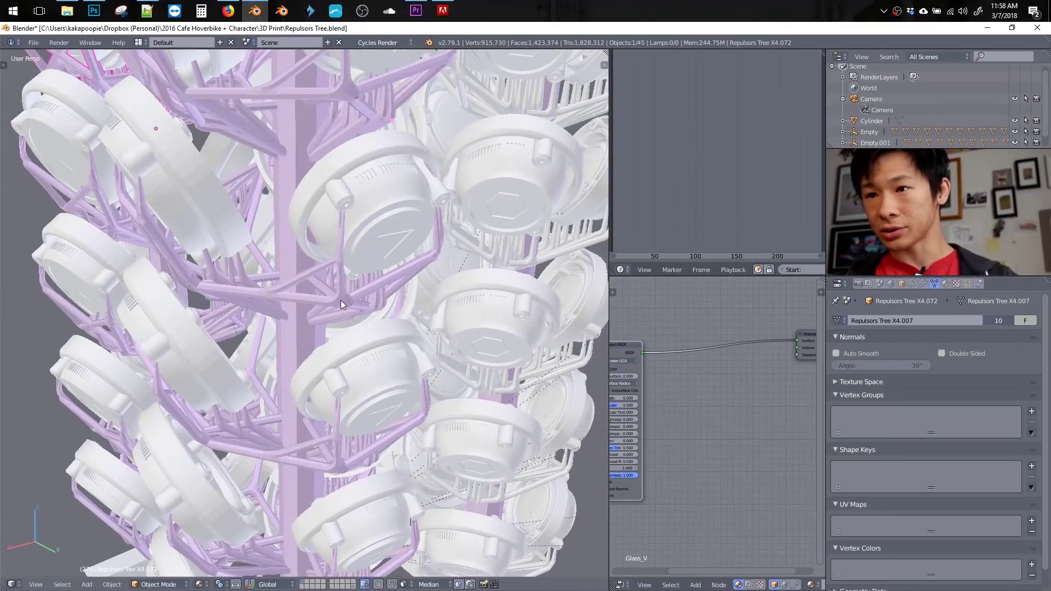
Select the branching support Repulsors Tree X4.068 and turn off the viewport display of its Subsurf_Base modifier.
right_click(340, 301)
middle_drag(339, 302, 352, 279)
scroll(328, 274, down, 2)
scroll(378, 225, up, 5)
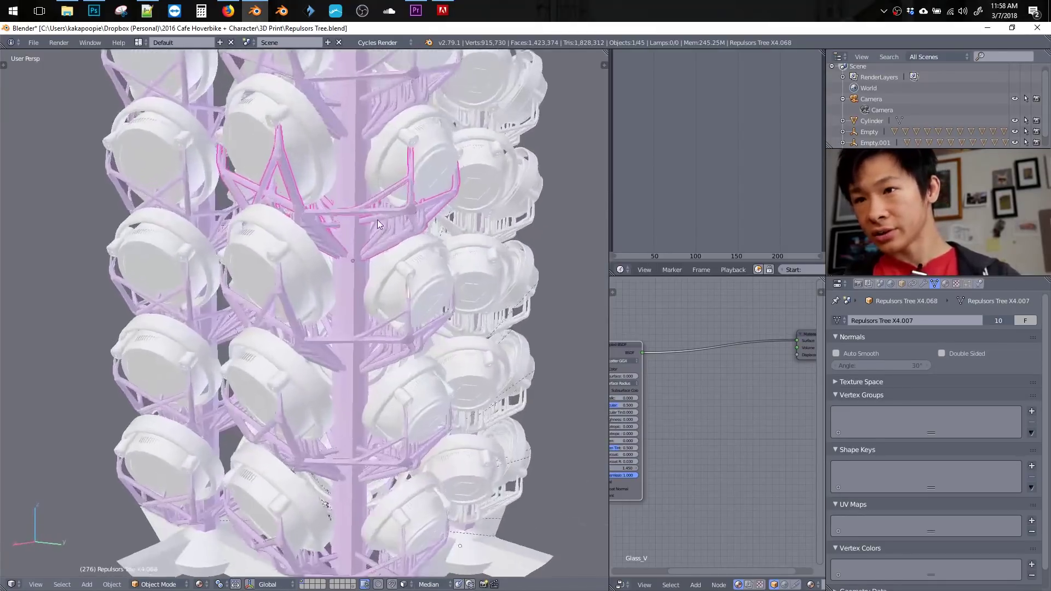
scroll(142, 123, up, 2)
middle_drag(189, 142, 299, 215)
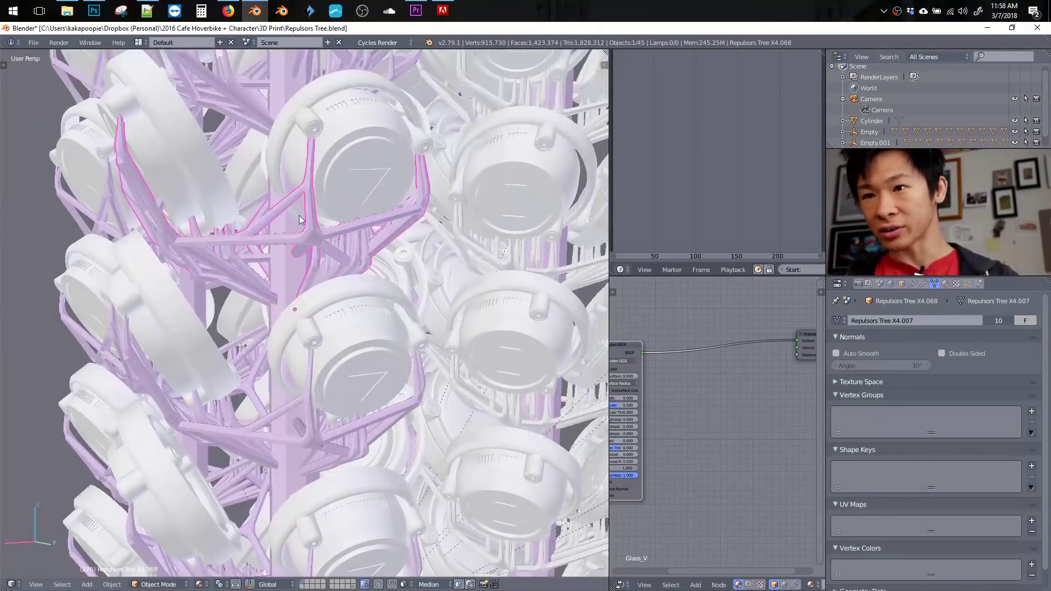
middle_drag(681, 361, 733, 379)
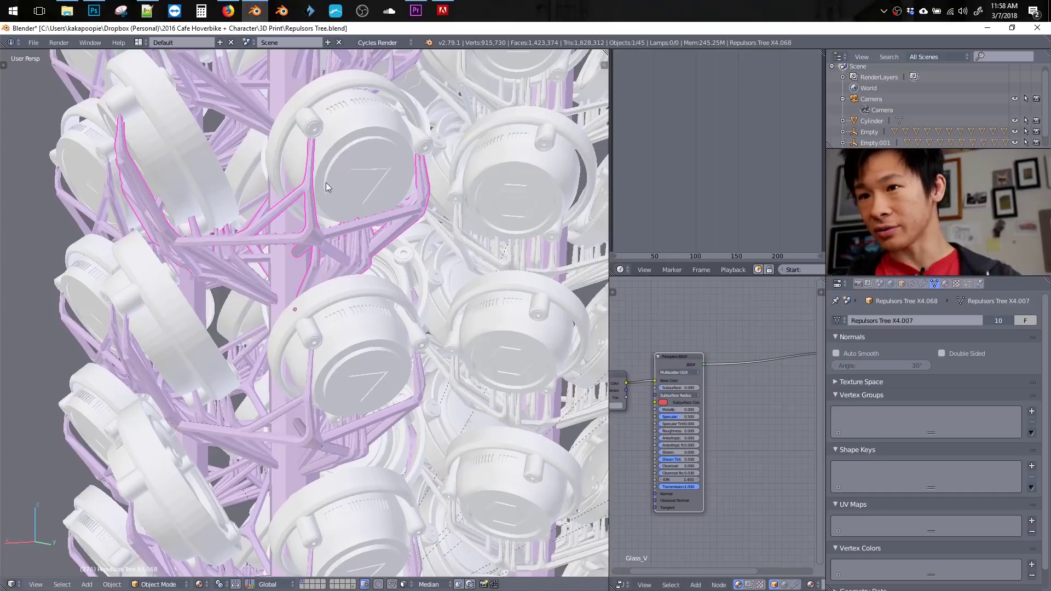
click(902, 284)
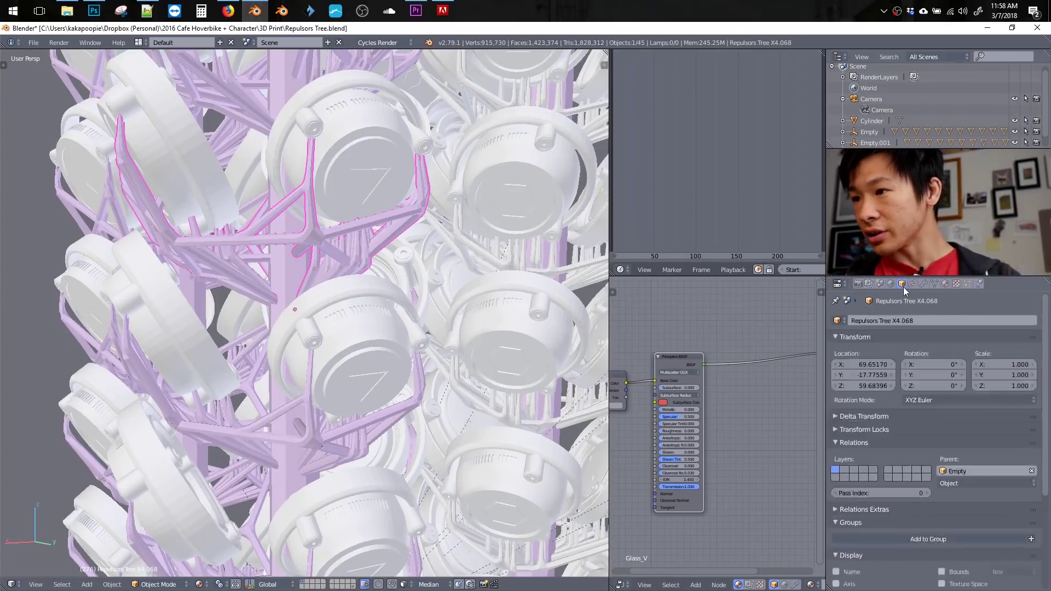
click(924, 284)
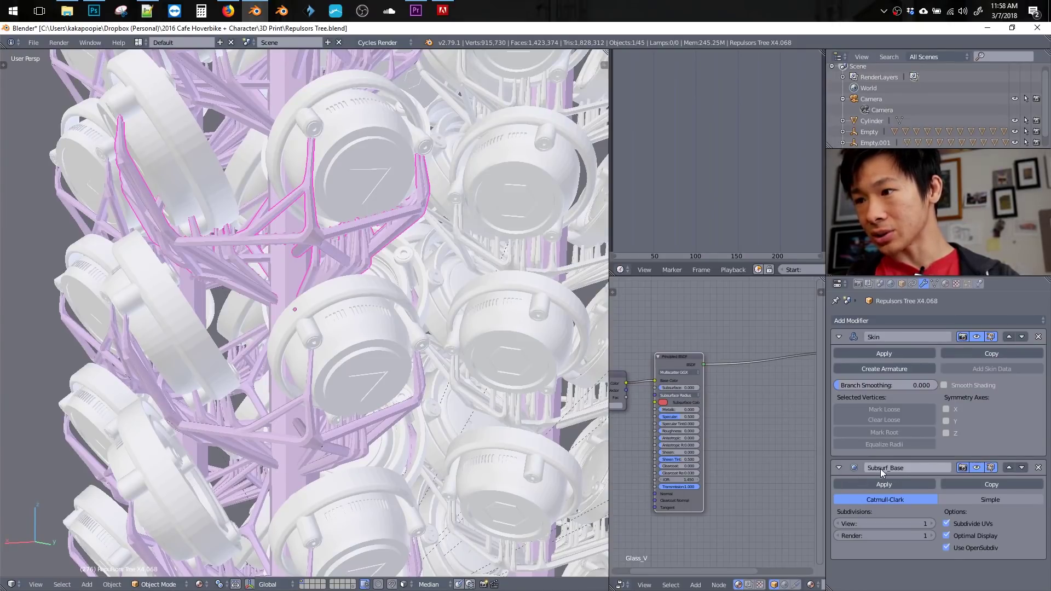
click(977, 468)
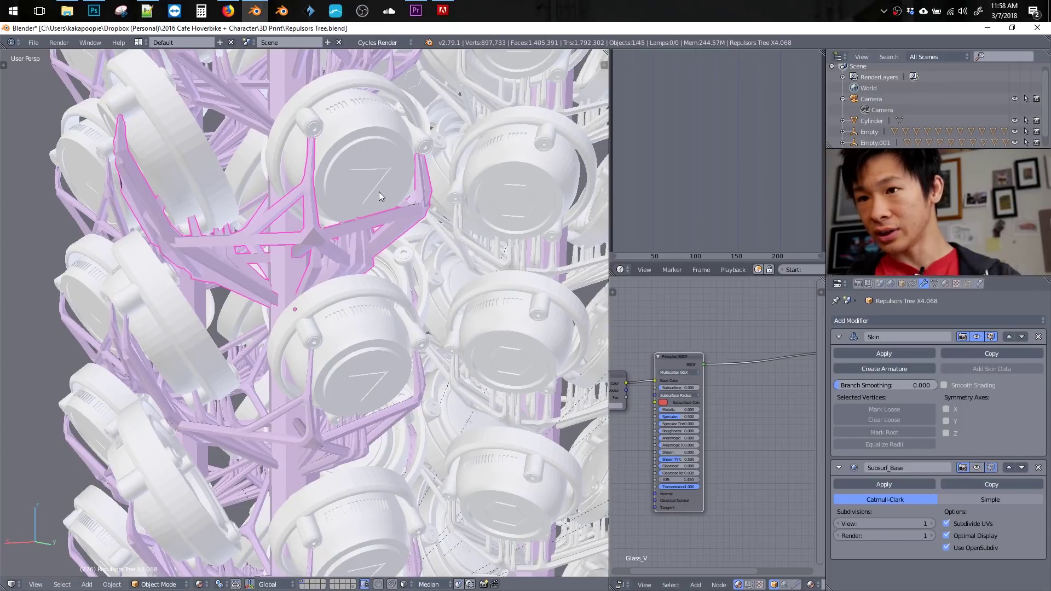
Isolate the selected branch support in local view and enter Edit Mode on its mesh.
shift+middle_drag(379, 191, 399, 228)
scroll(398, 228, up, 2)
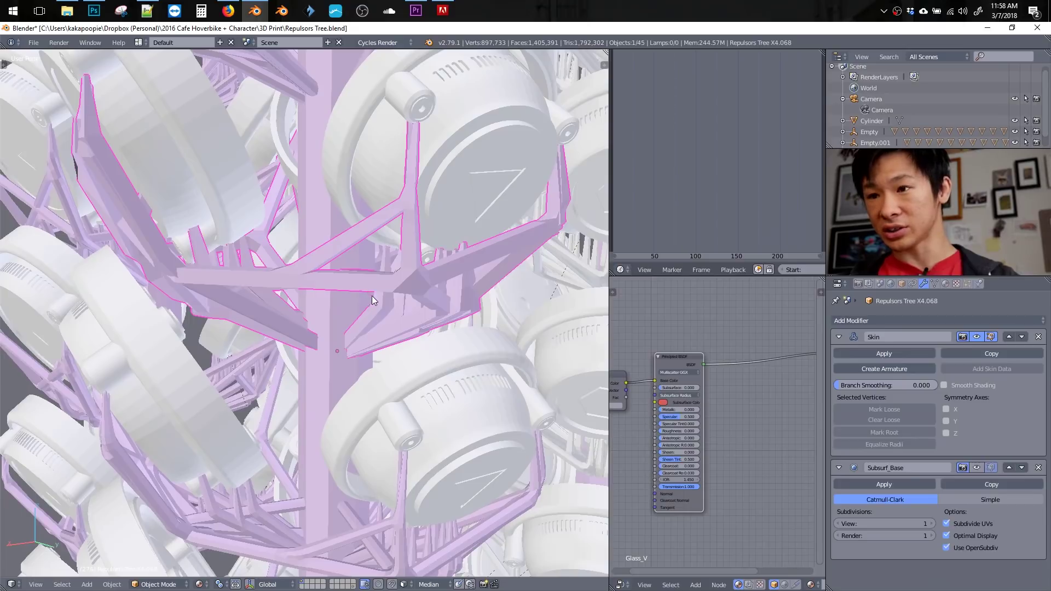
key(KP_Divide)
middle_drag(396, 290, 404, 297)
mouse_move(404, 296)
shift+middle_down()
mouse_move(349, 249)
mouse_move(393, 281)
shift+middle_up()
key(Tab)
click(368, 268)
scroll(390, 272, down, 3)
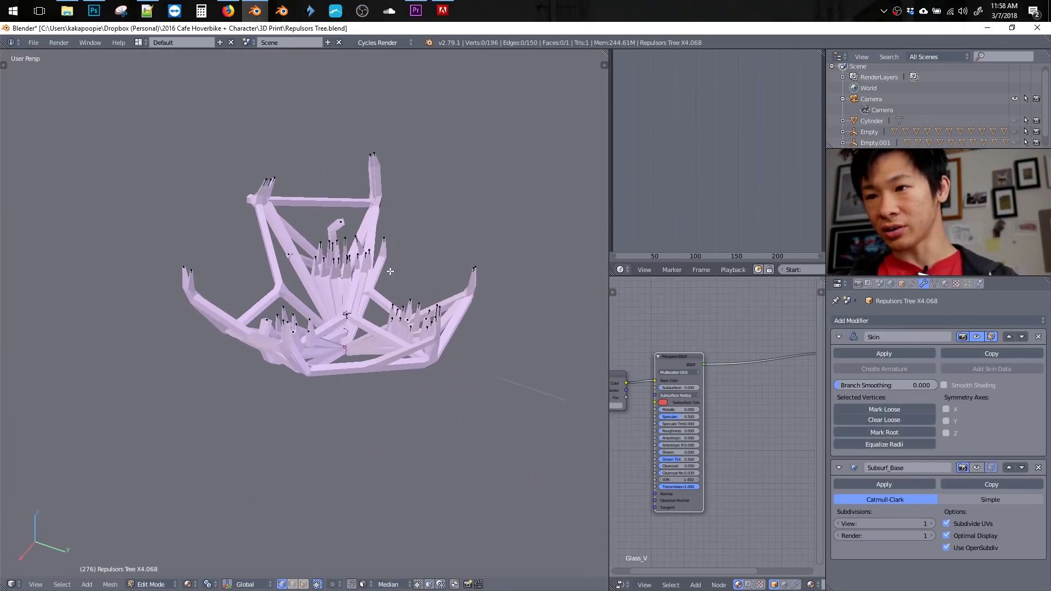
Turn off the Skin modifier's viewport display and select the whole underlying mesh of vertices and edges.
click(977, 337)
middle_drag(378, 230, 237, 174)
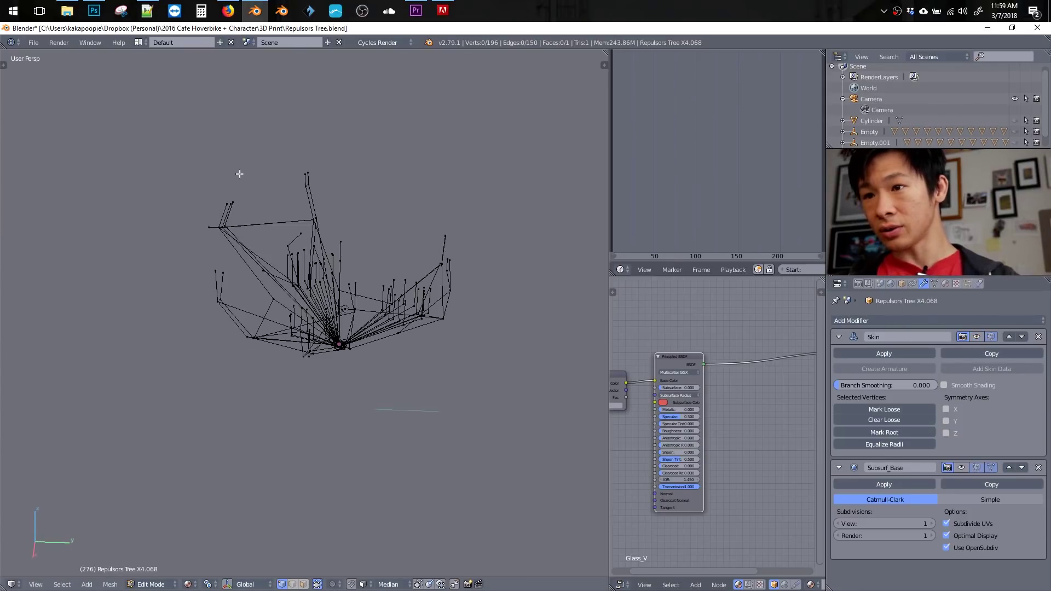
key(a)
middle_drag(486, 383, 458, 251)
scroll(455, 235, up, 3)
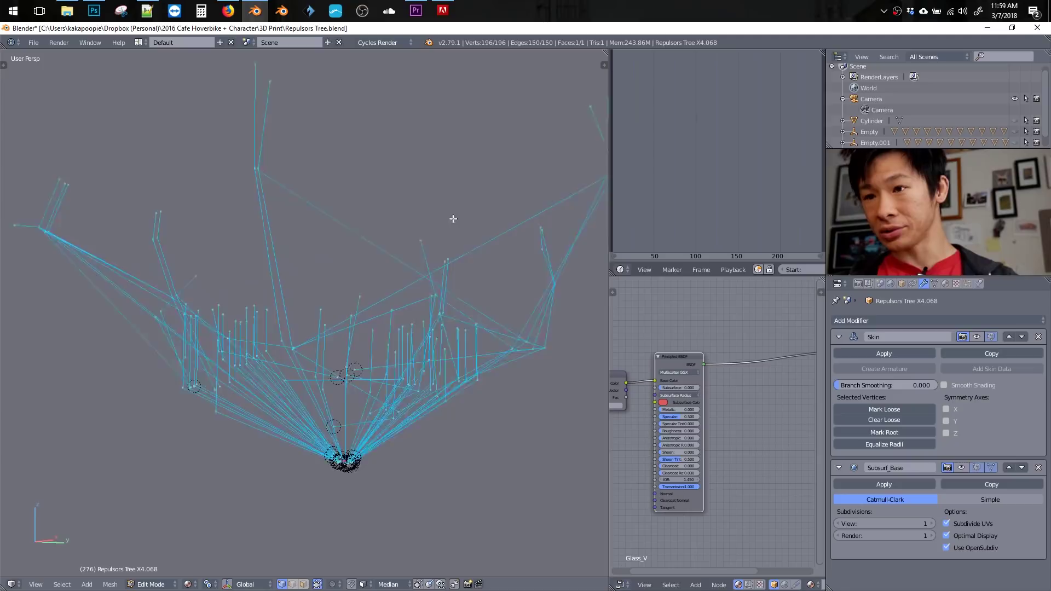
scroll(484, 228, down, 3)
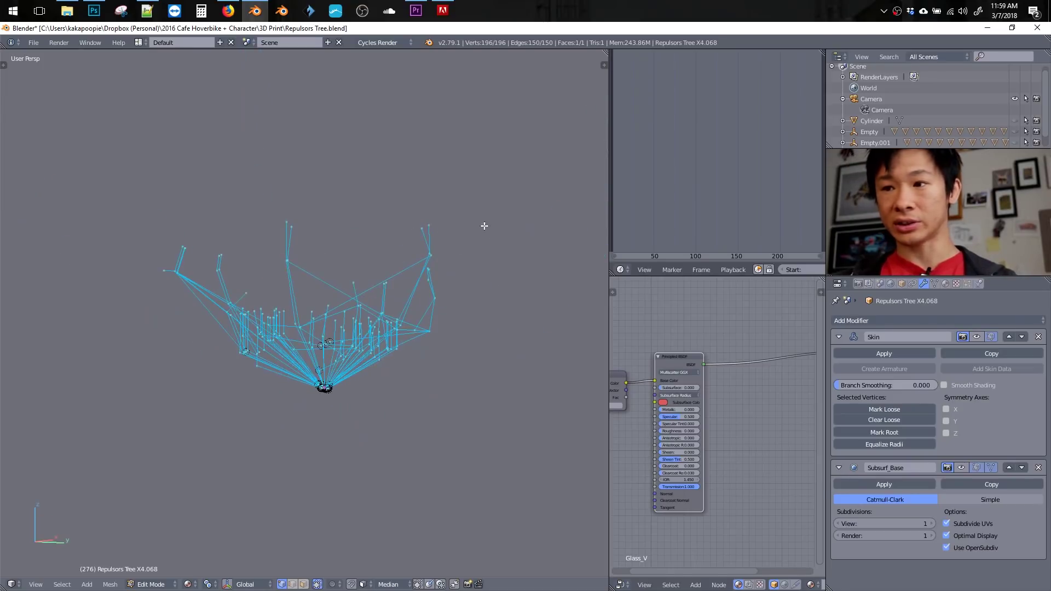
Add a loose vertex in the empty space beside the branch mesh and extrude it into a three-edge zigzag chain.
right_click(420, 233)
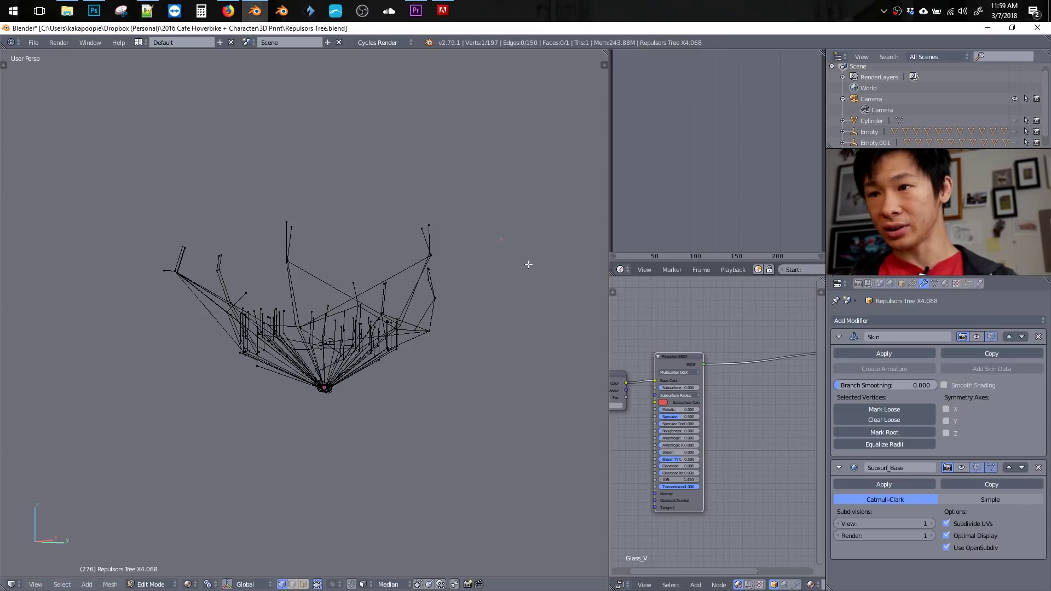
middle_drag(528, 264, 431, 262)
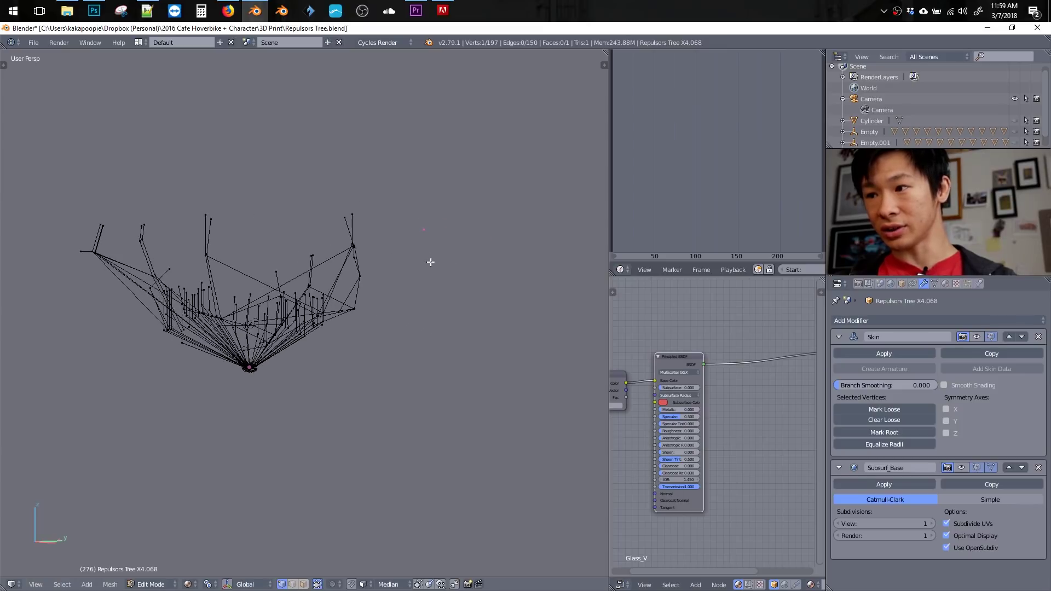
click(466, 396)
middle_drag(466, 396, 433, 304)
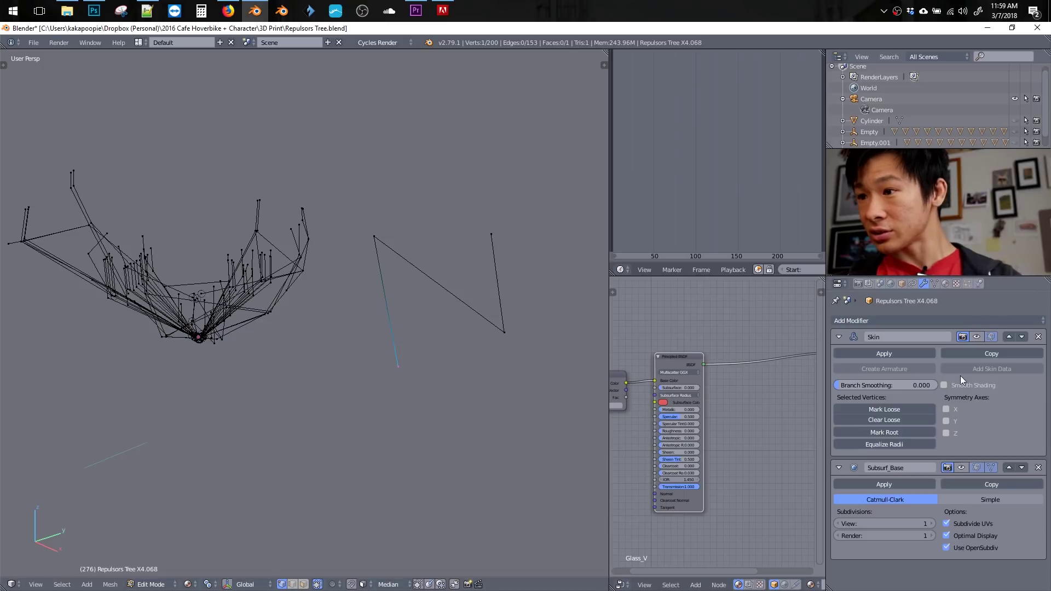
Turn the Skin modifier's viewport display back on and mark the zigzag chain's lower end vertex as root.
click(977, 337)
middle_drag(325, 238, 350, 233)
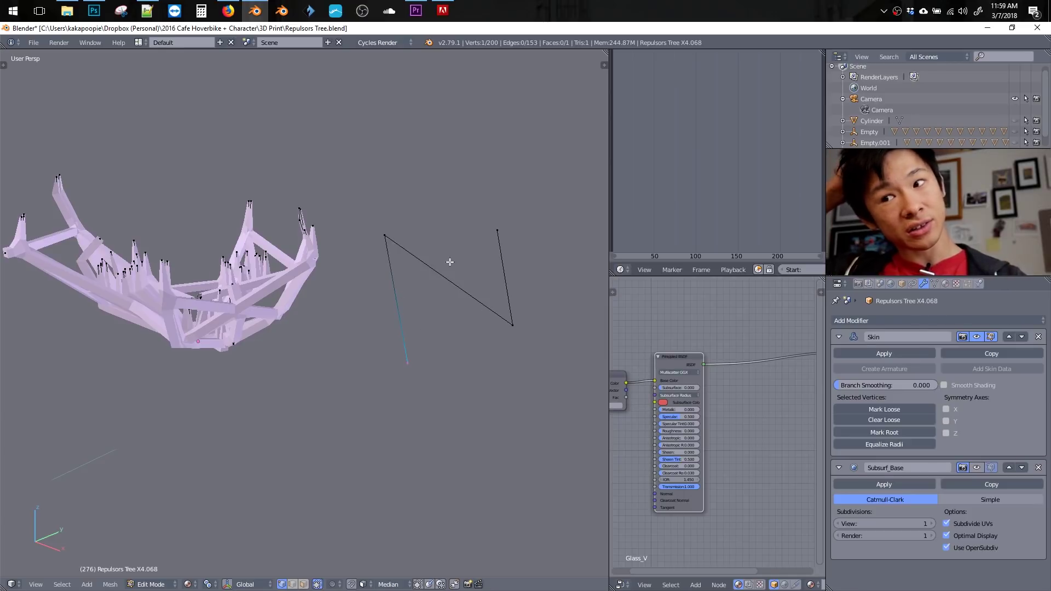
key(b)
drag(95, 191, 300, 354)
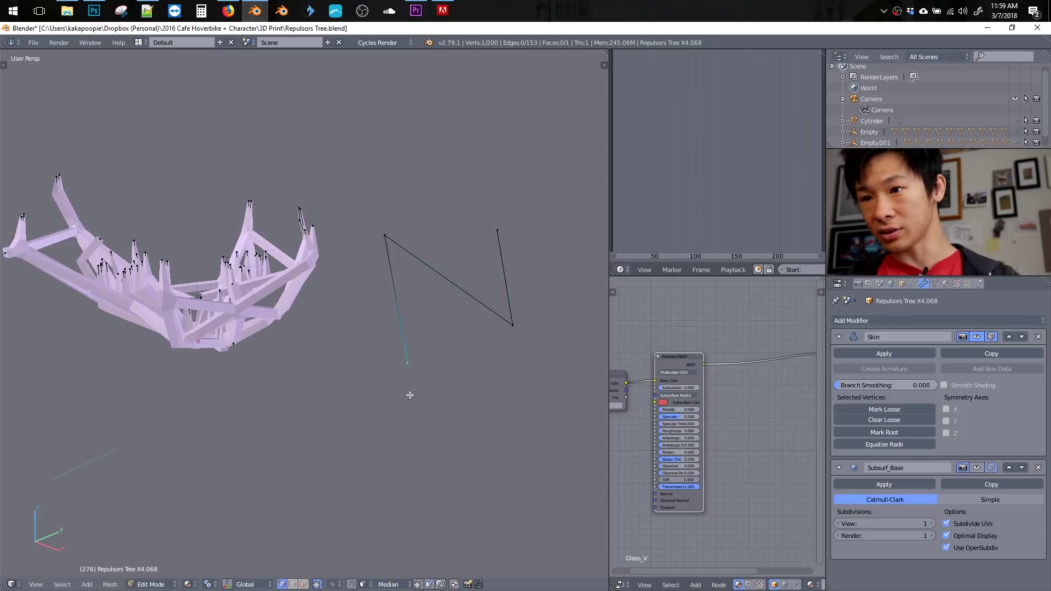
drag(391, 341, 418, 388)
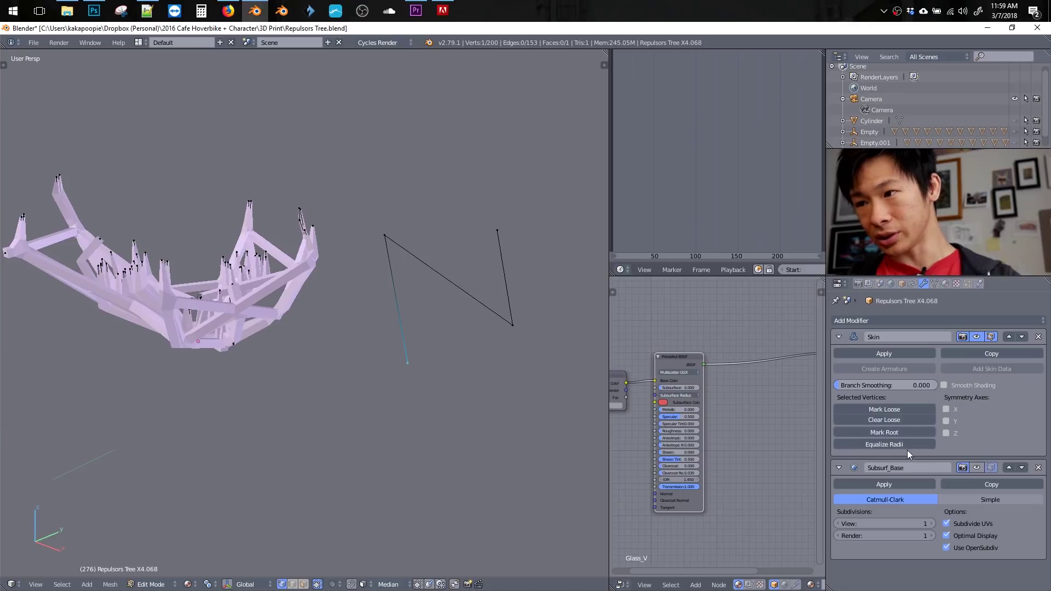
click(885, 433)
mouse_move(395, 294)
middle_down()
mouse_move(396, 253)
mouse_move(404, 293)
middle_up()
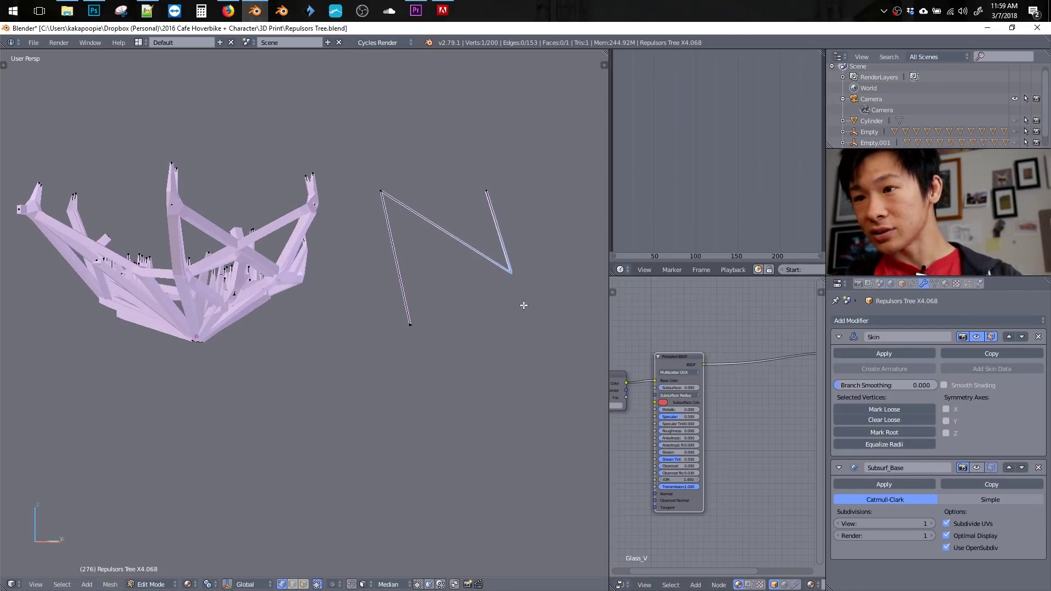
Reposition the lower corner vertex of the zigzag chain and pull the chain's bottom end vertex further down.
key(g)
click(474, 217)
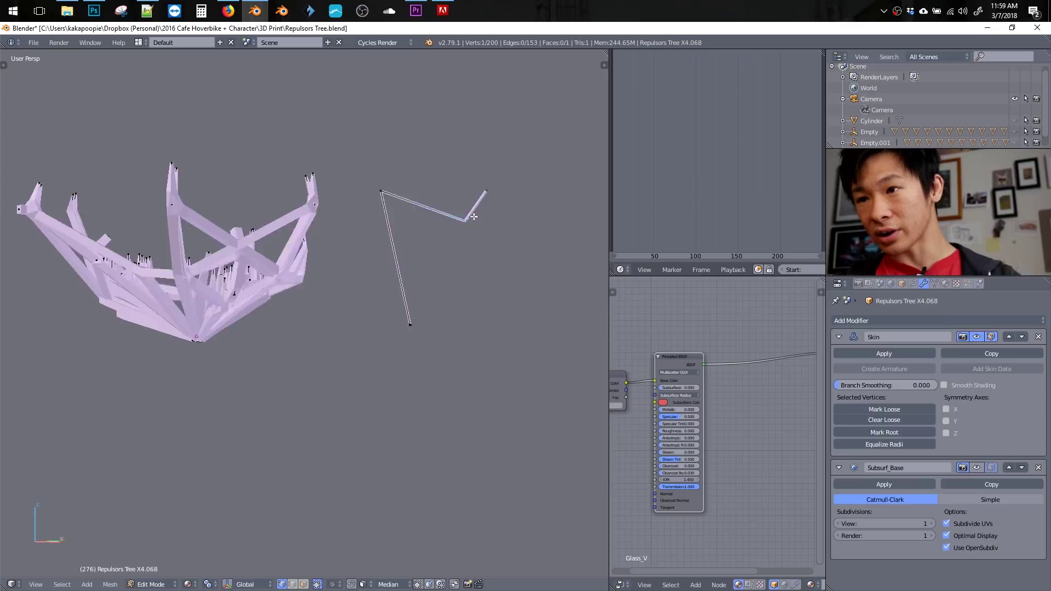
middle_drag(474, 217, 488, 272)
key(g)
key(z)
click(417, 287)
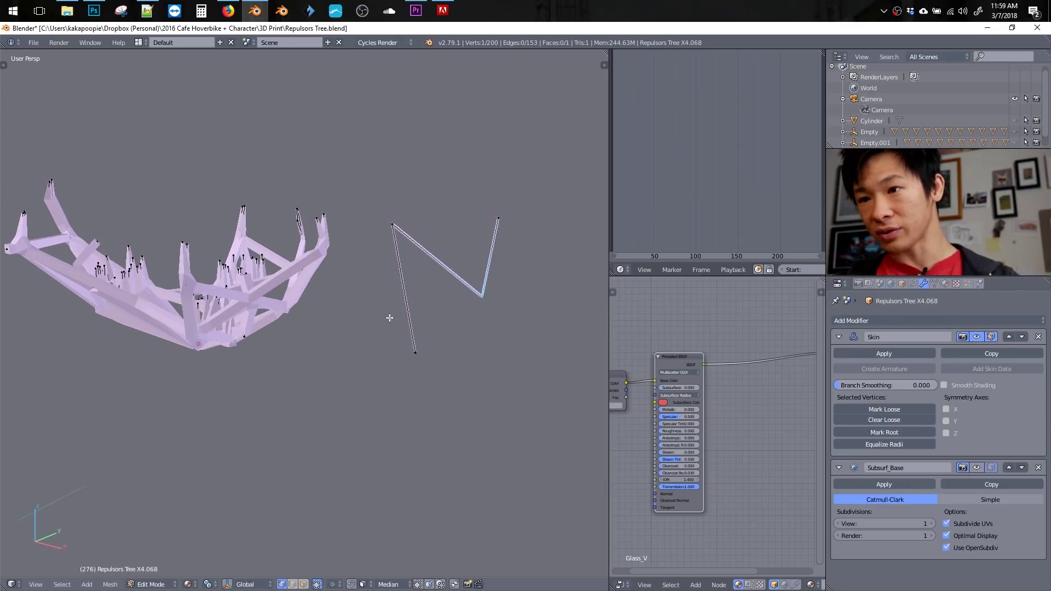
key(g)
click(446, 434)
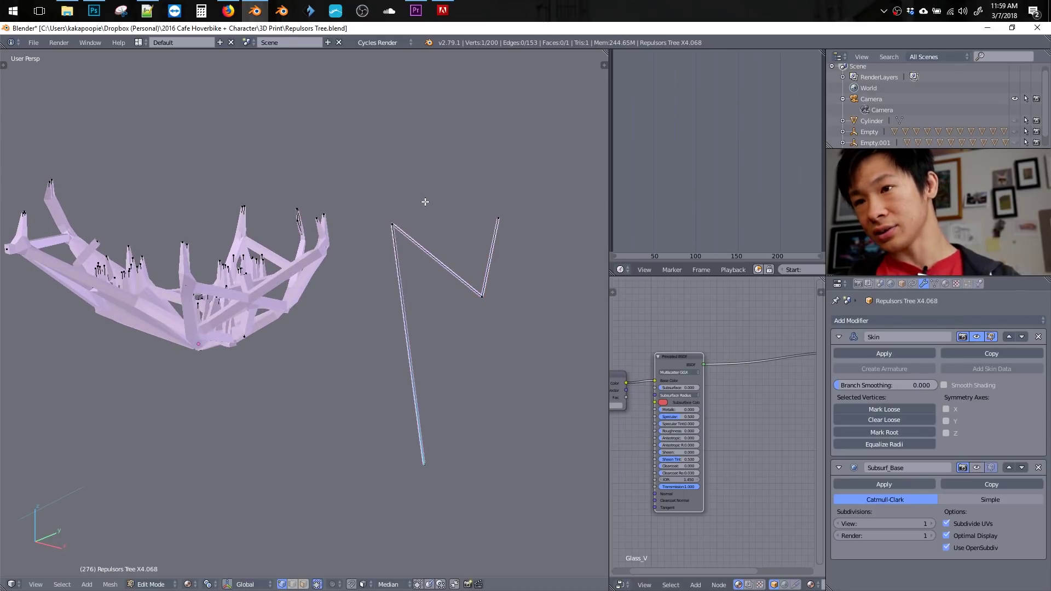
Select all four vertices of the zigzag chain and enlarge their skin radius to form thick beams.
key(b)
drag(366, 148, 519, 519)
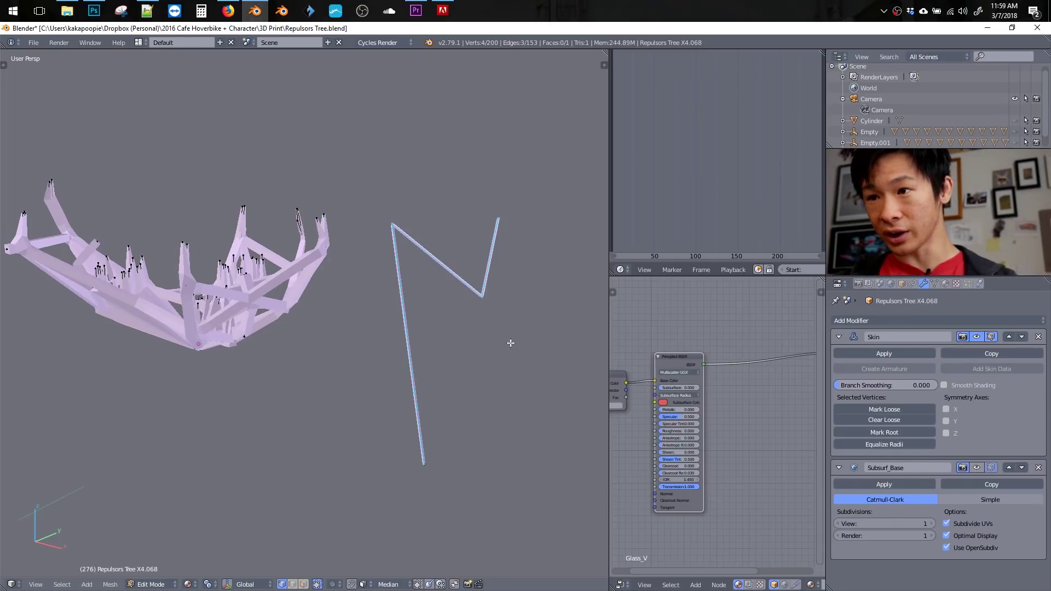
key(ctrl+a)
click(475, 331)
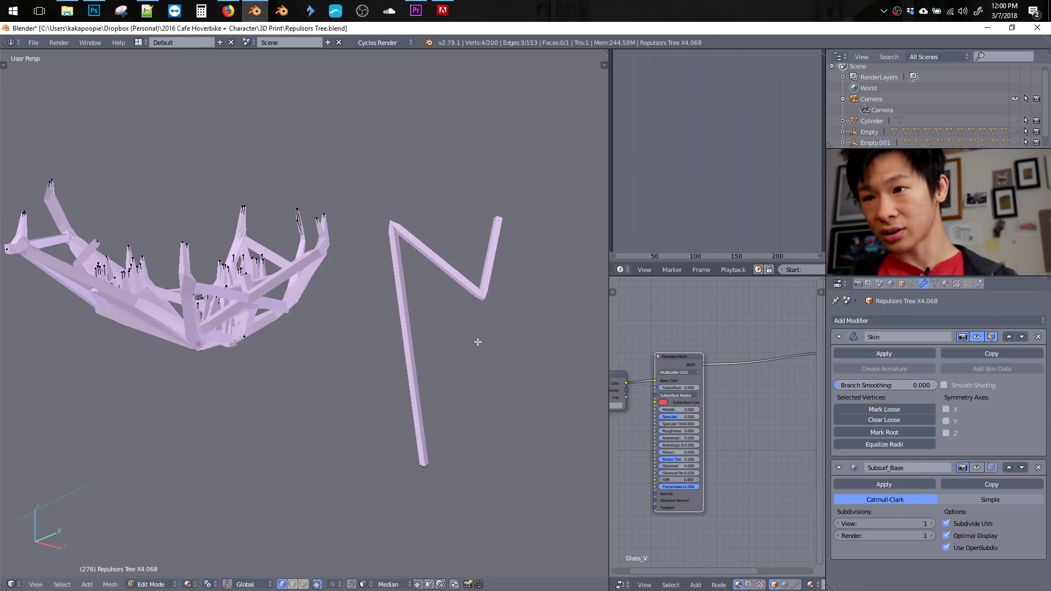
key(ctrl+a)
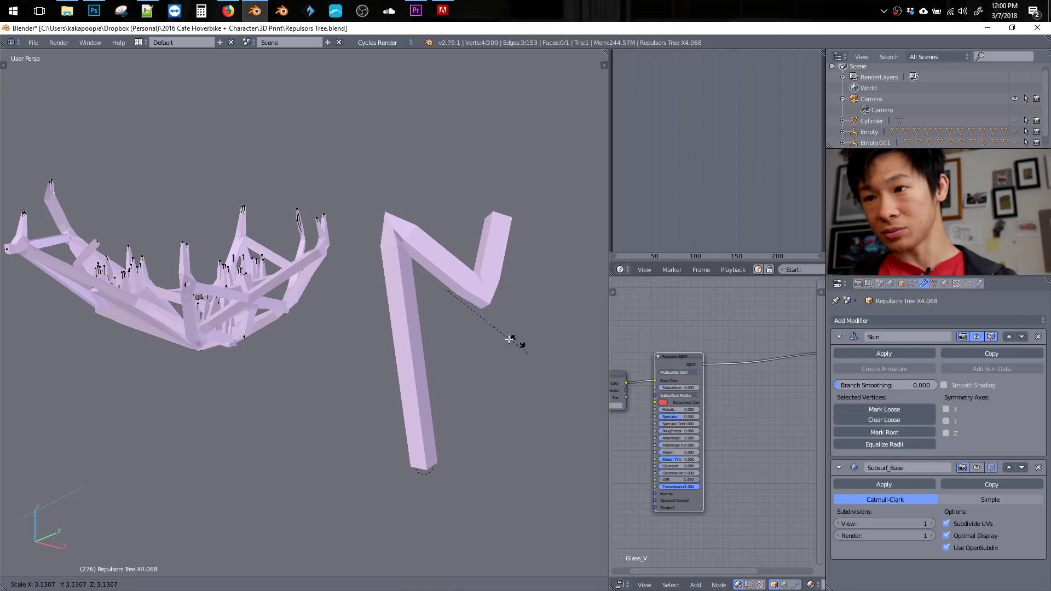
click(510, 321)
Move the short segment's upper end vertex outward and shrink its skin radius to taper it into a point.
key(b)
drag(471, 186, 517, 236)
middle_drag(499, 226, 493, 248)
key(g)
click(526, 332)
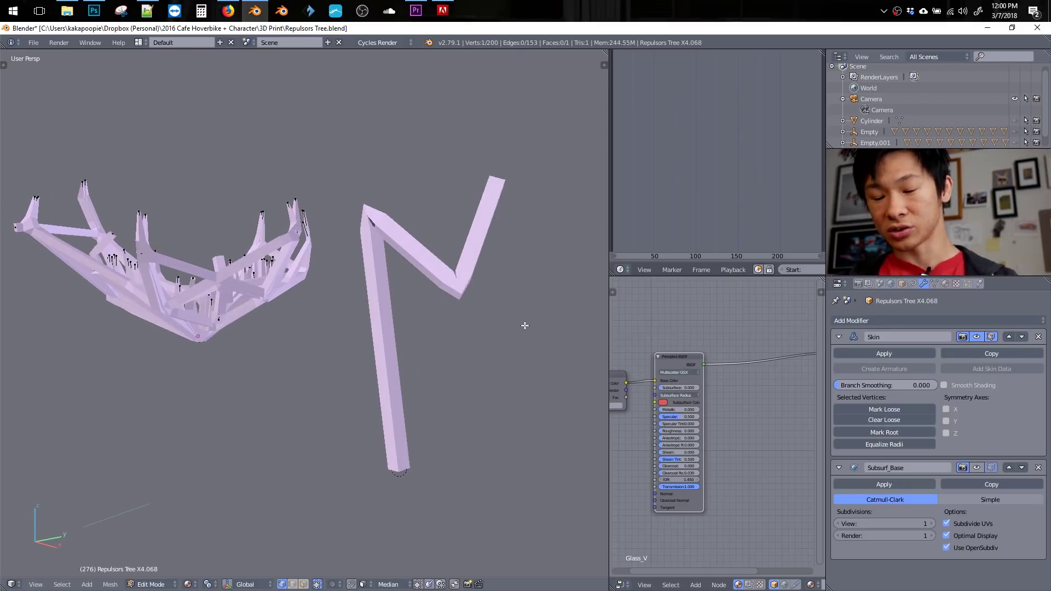
key(ctrl+a)
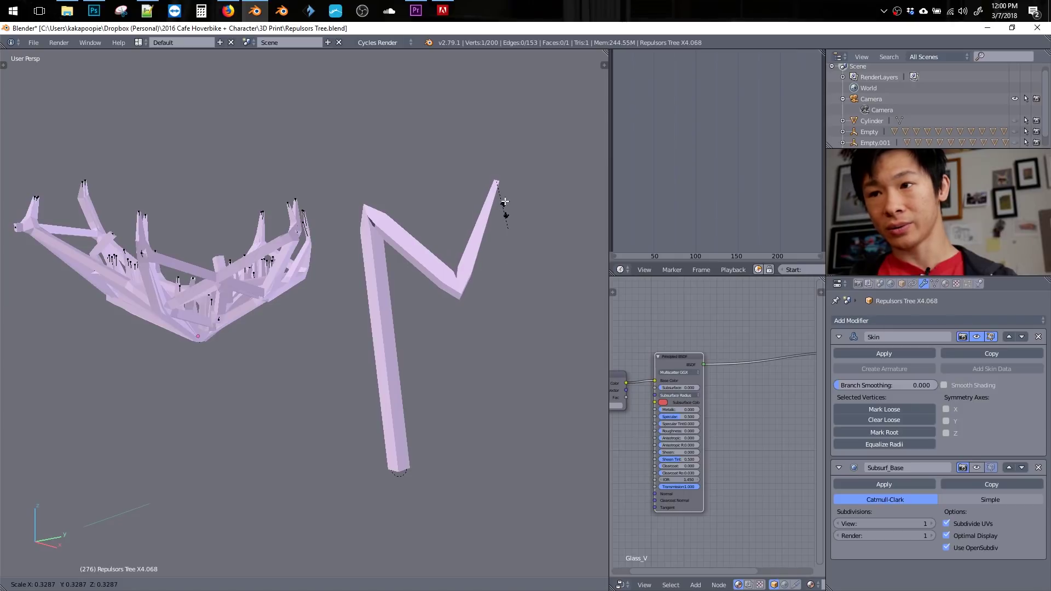
click(518, 275)
Move the bottom end vertex of the long beam upward to shorten and straighten that leg.
drag(340, 394, 445, 527)
key(g)
click(397, 405)
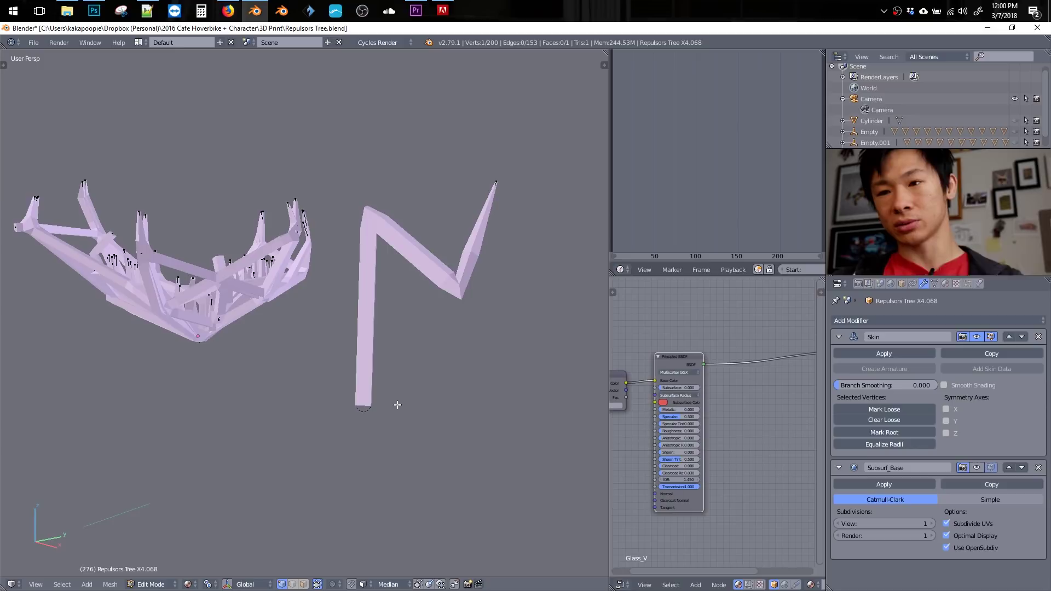
In wireframe shading, extrude a new branch outward from the chain's lower corner vertex, and return to solid shading.
drag(430, 258, 493, 353)
middle_drag(493, 352, 352, 279)
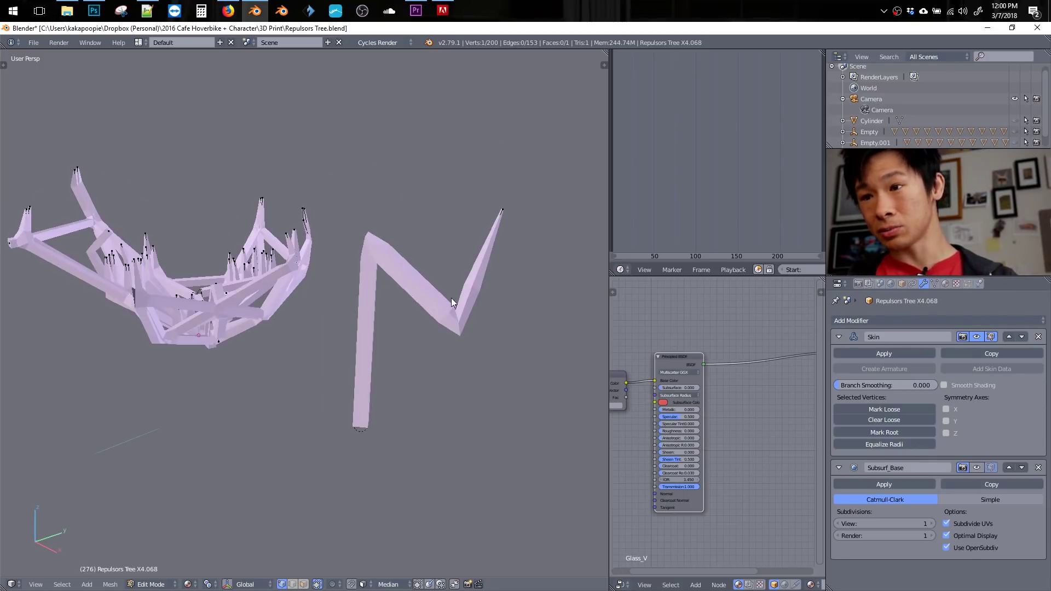
key(z)
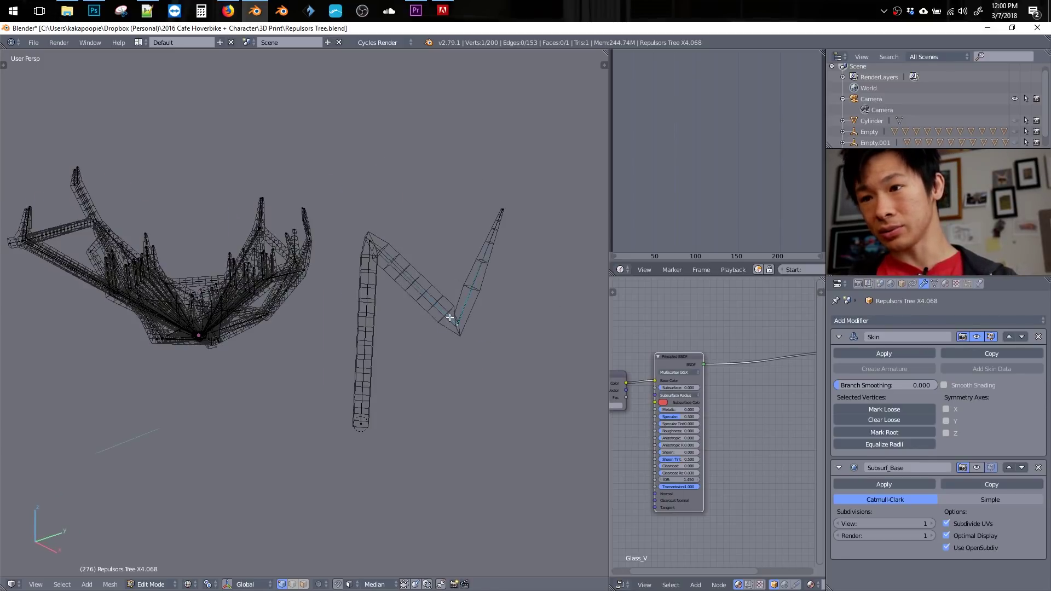
middle_drag(467, 336, 418, 333)
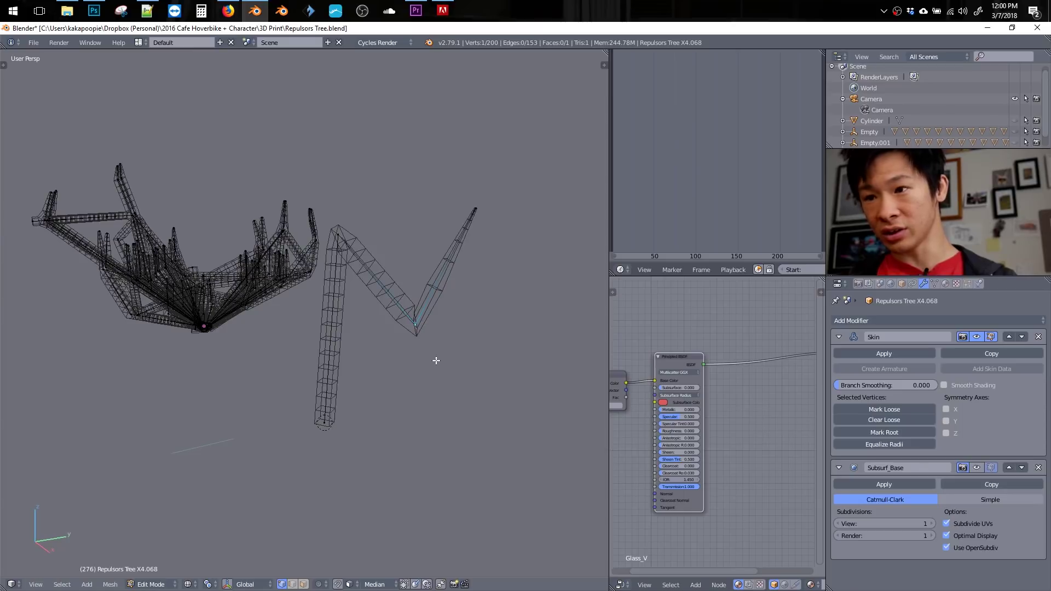
key(e)
click(577, 324)
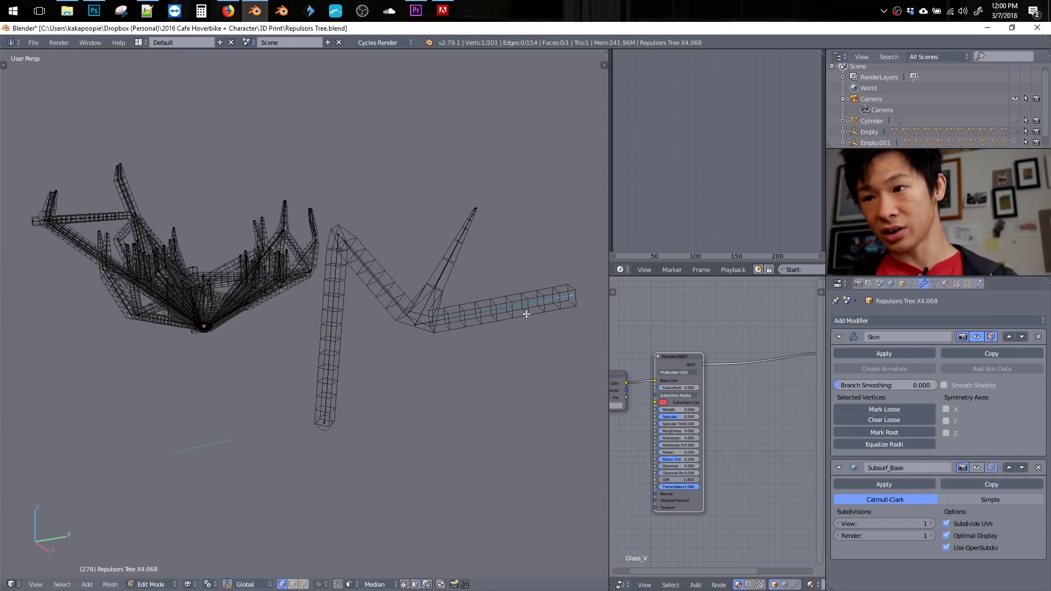
key(z)
mouse_move(453, 305)
middle_down()
mouse_move(423, 310)
mouse_move(558, 244)
middle_up()
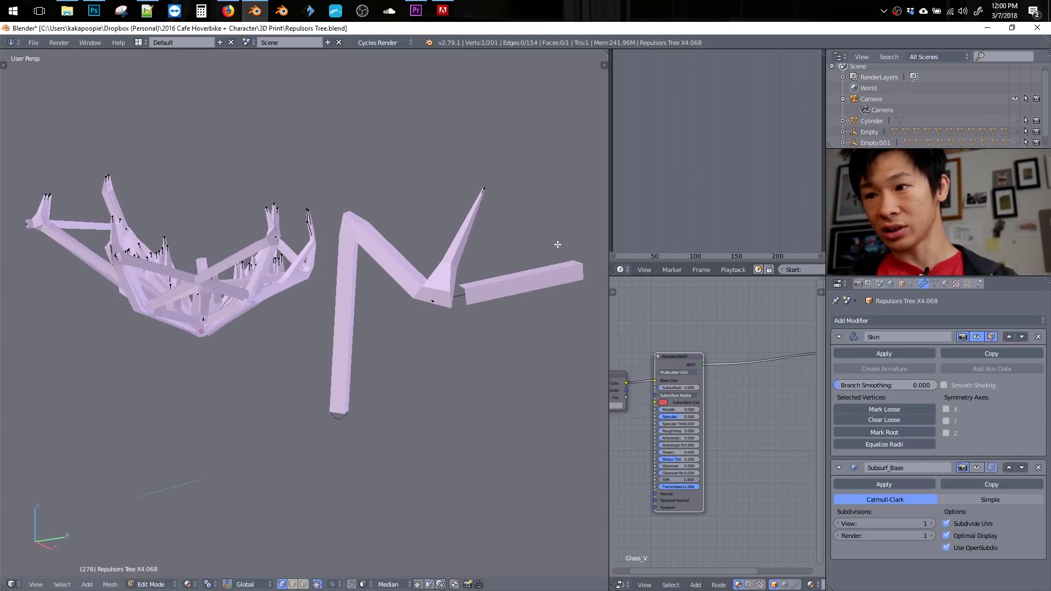
Move the new branch's end vertex lower so the beam runs outward from the chain's lower corner.
key(g)
click(549, 352)
middle_drag(549, 352, 472, 340)
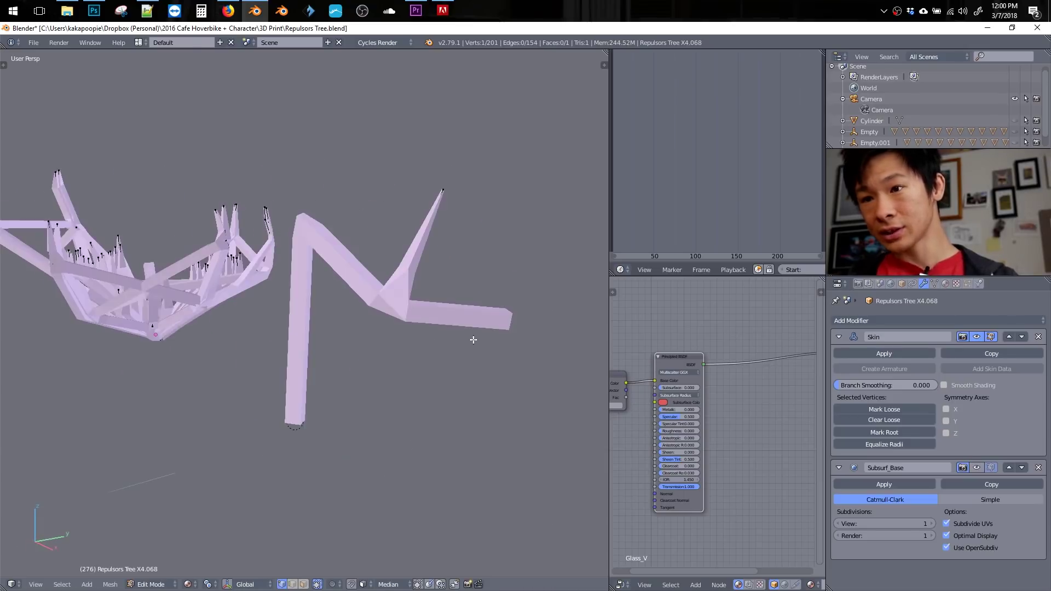
Select the chain's lower corner vertex and the long leg's bottom vertex, and connect them with an edge.
scroll(471, 340, up, 3)
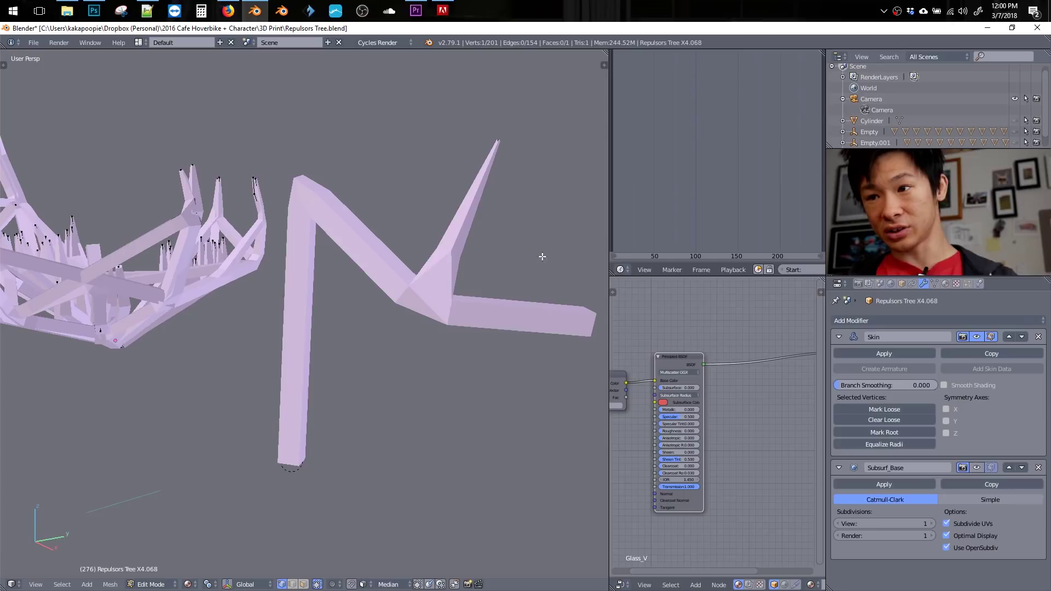
drag(480, 118, 517, 184)
drag(392, 265, 458, 348)
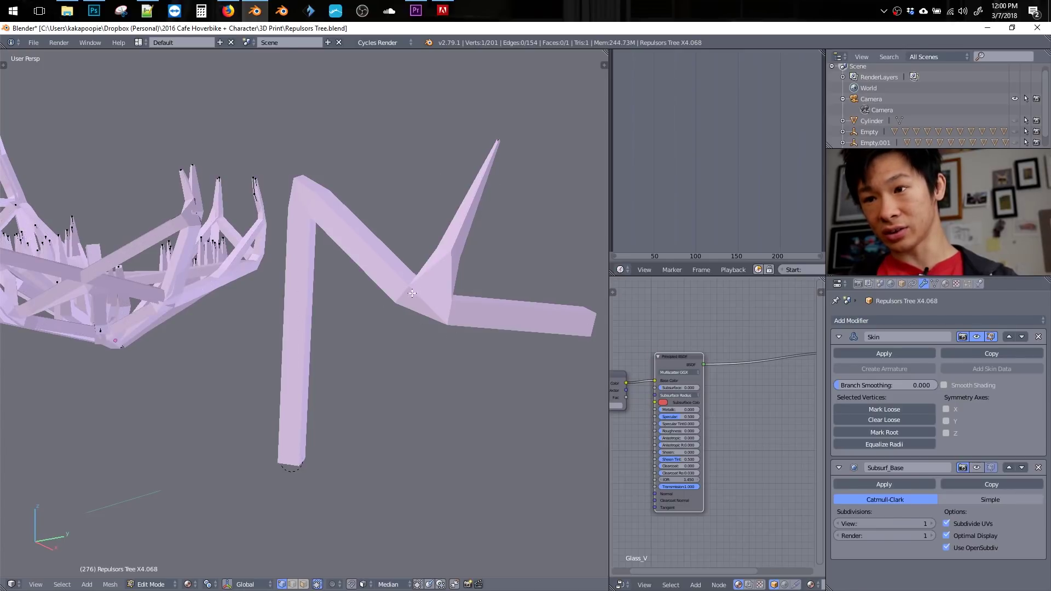
drag(412, 294, 416, 334)
drag(274, 435, 315, 486)
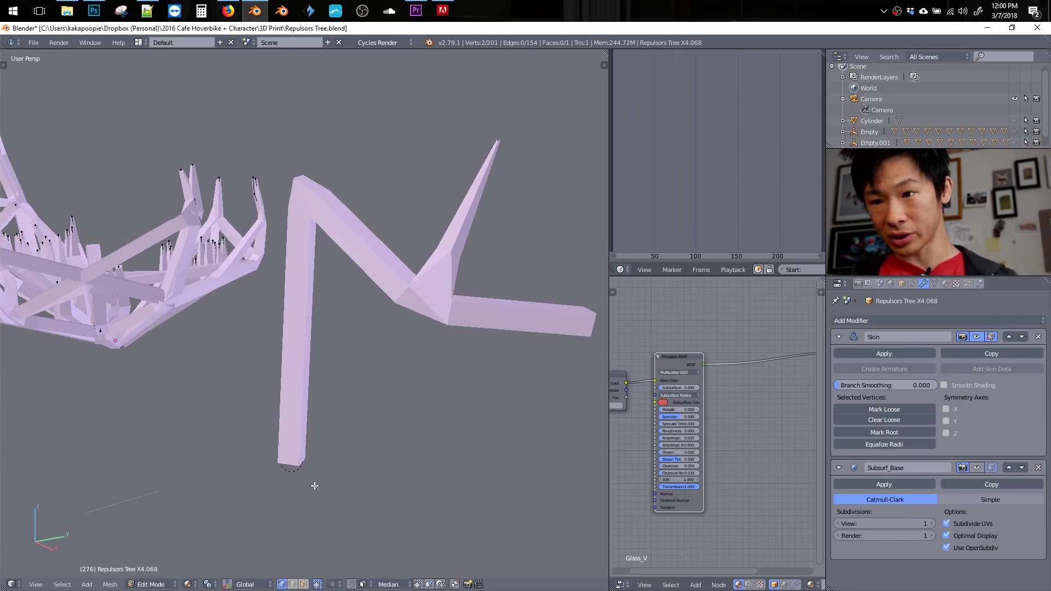
key(f)
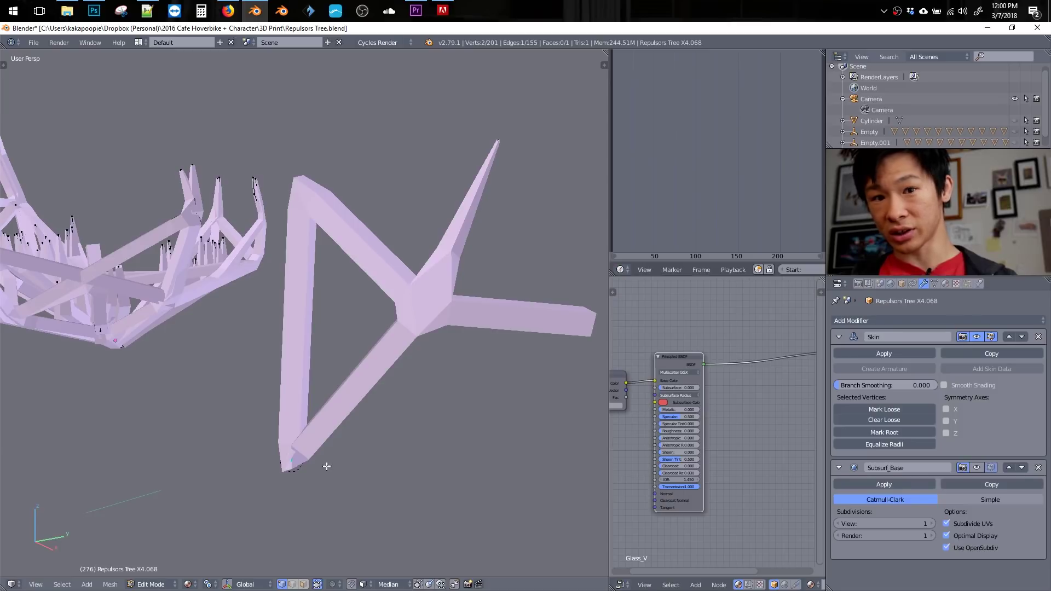
Extrude another branch downward from the central junction and connect its end to the outward branch's end vertex with an edge.
ctrl+click(504, 501)
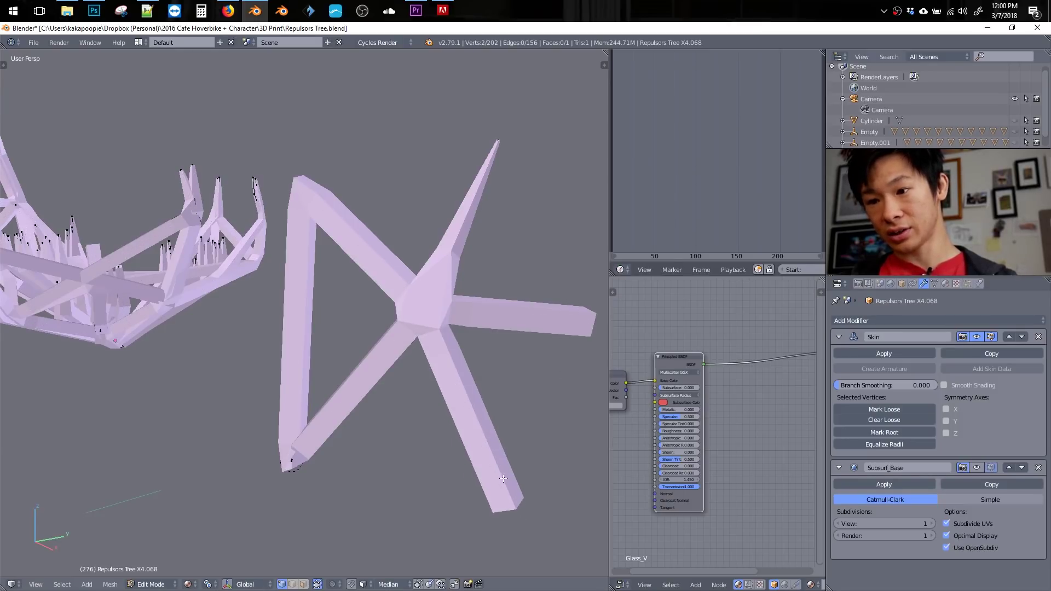
key(f)
middle_drag(495, 480, 505, 327)
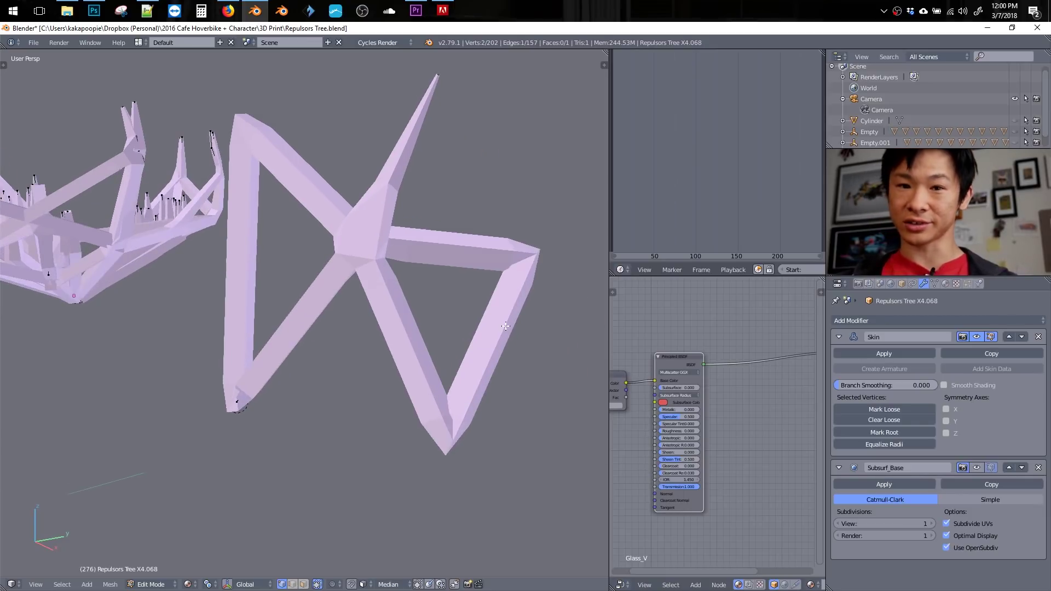
Connect the long leg's bottom vertex to the downward branch's bottom vertex with an edge to close the frame.
right_click(237, 401)
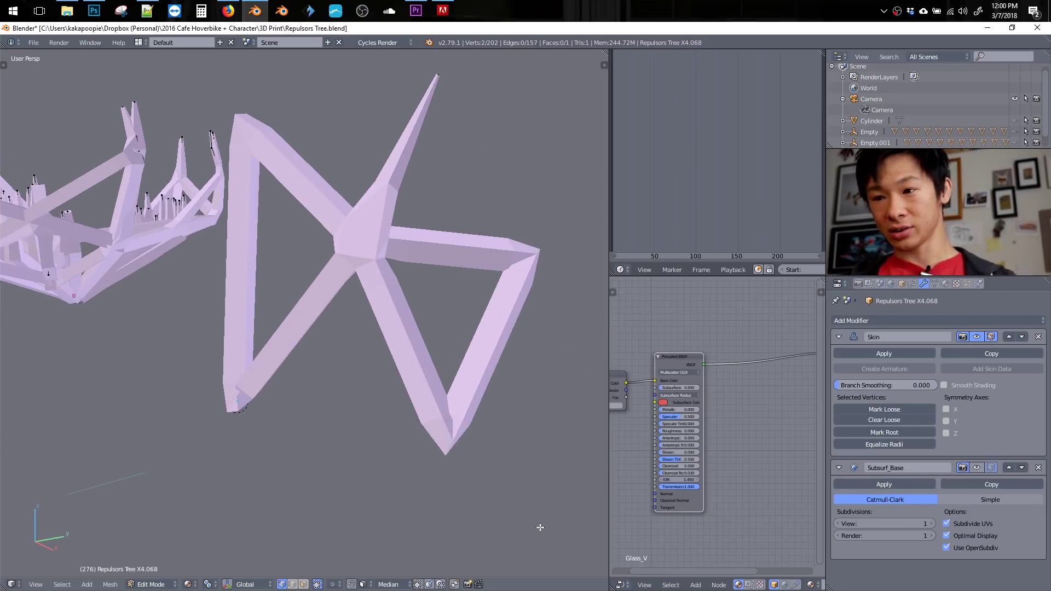
shift+right_click(444, 433)
key(f)
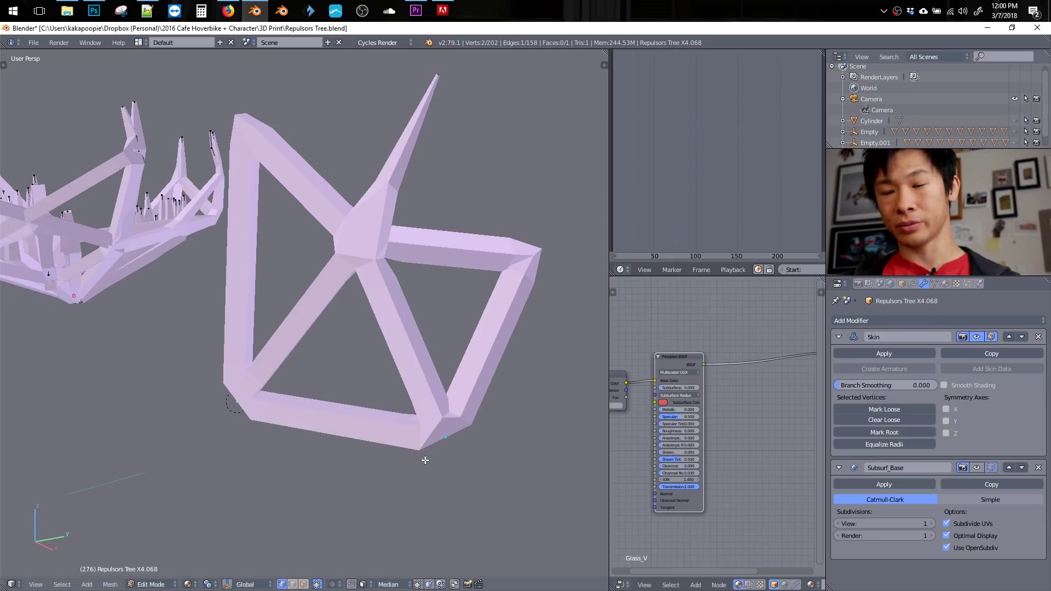
middle_drag(426, 460, 362, 359)
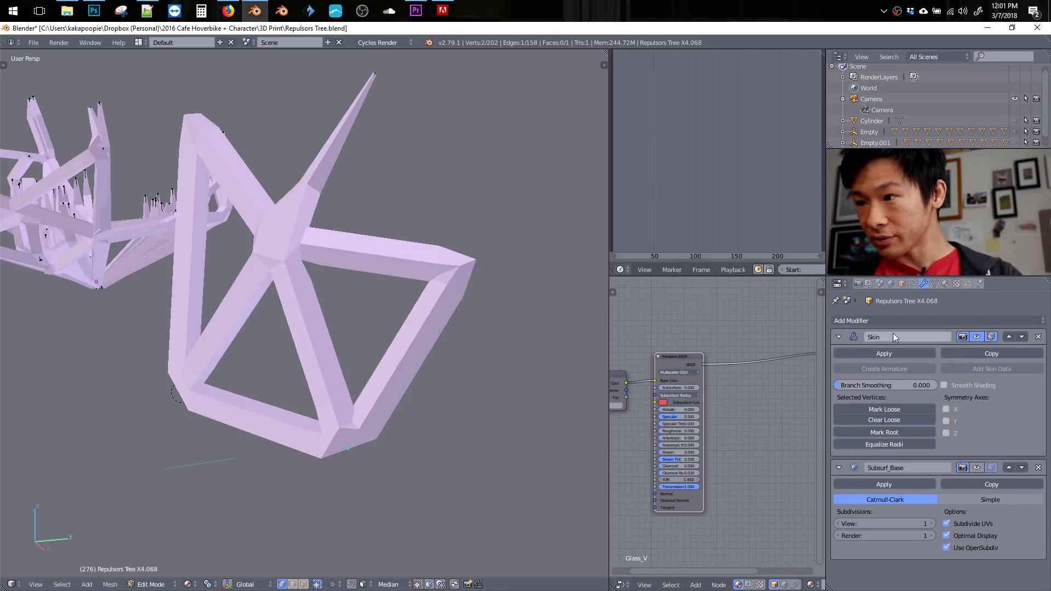
Look up the Skin and Subdivision Surface modifiers among the Generate types available for the support object.
click(878, 319)
key(Escape)
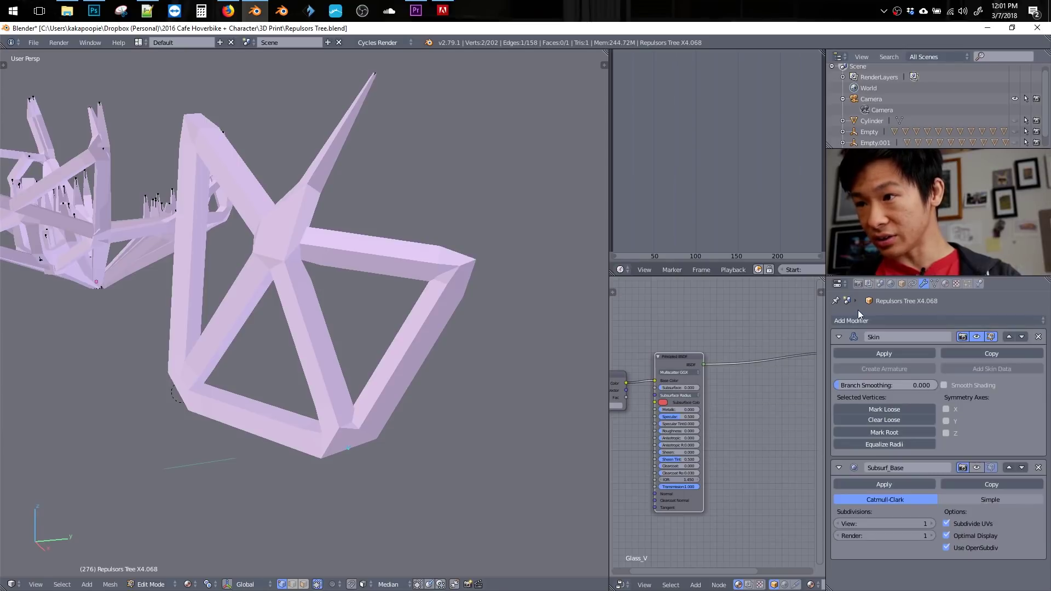
click(868, 285)
click(924, 285)
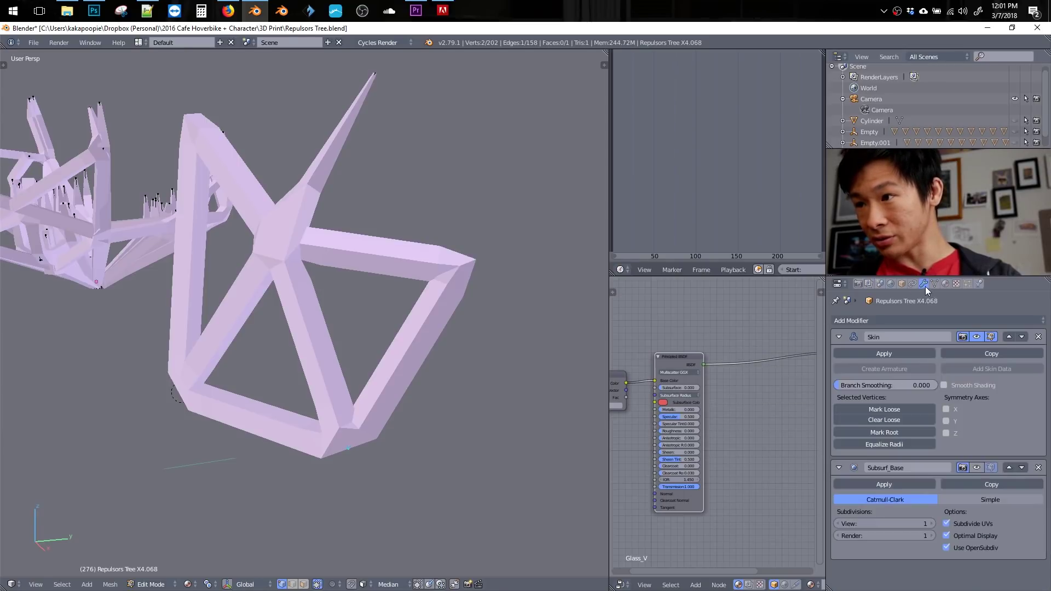
click(902, 321)
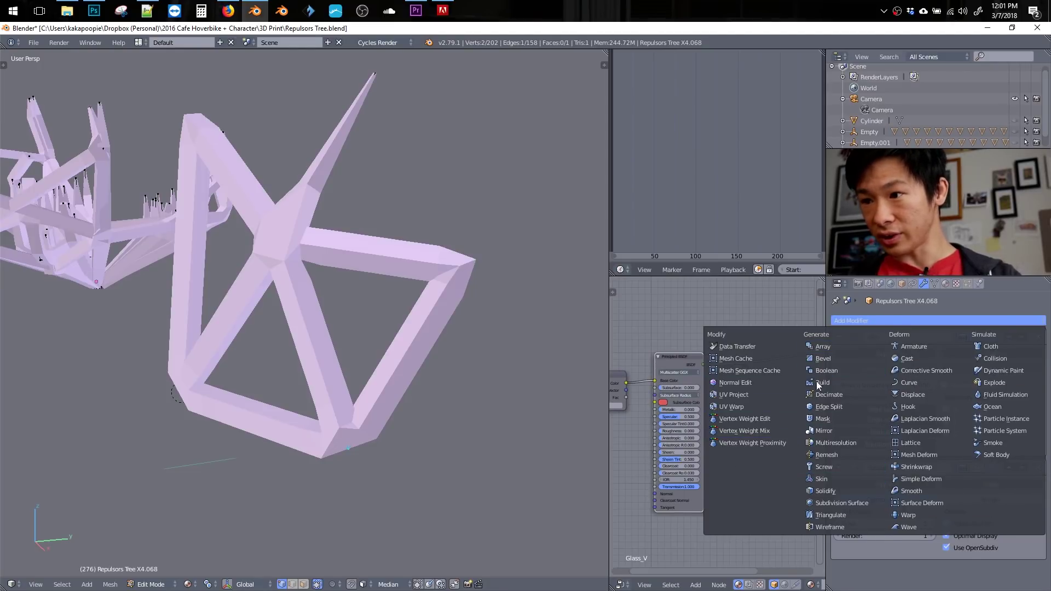
click(822, 479)
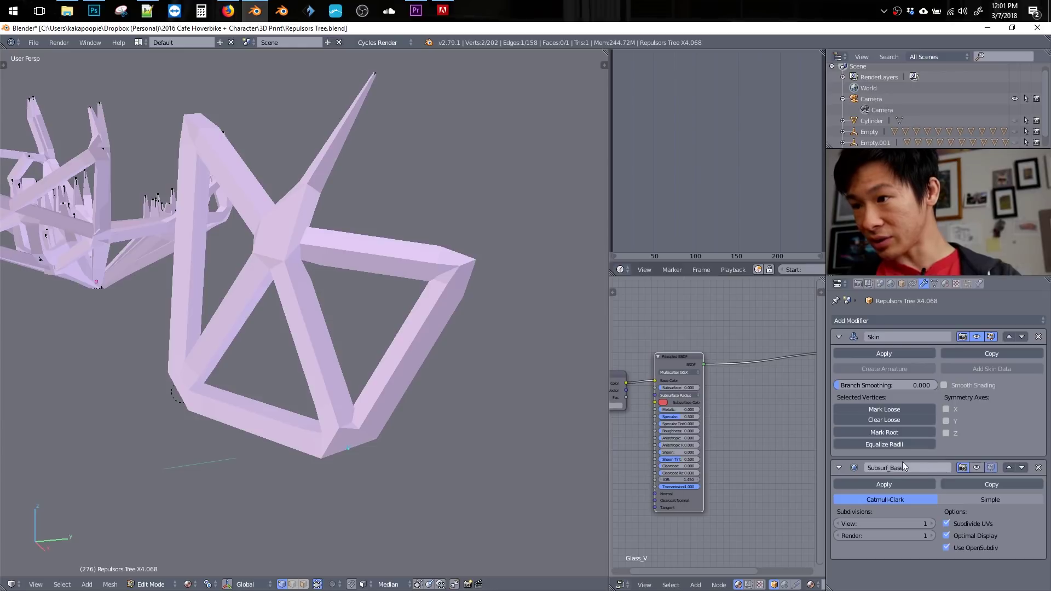
click(924, 321)
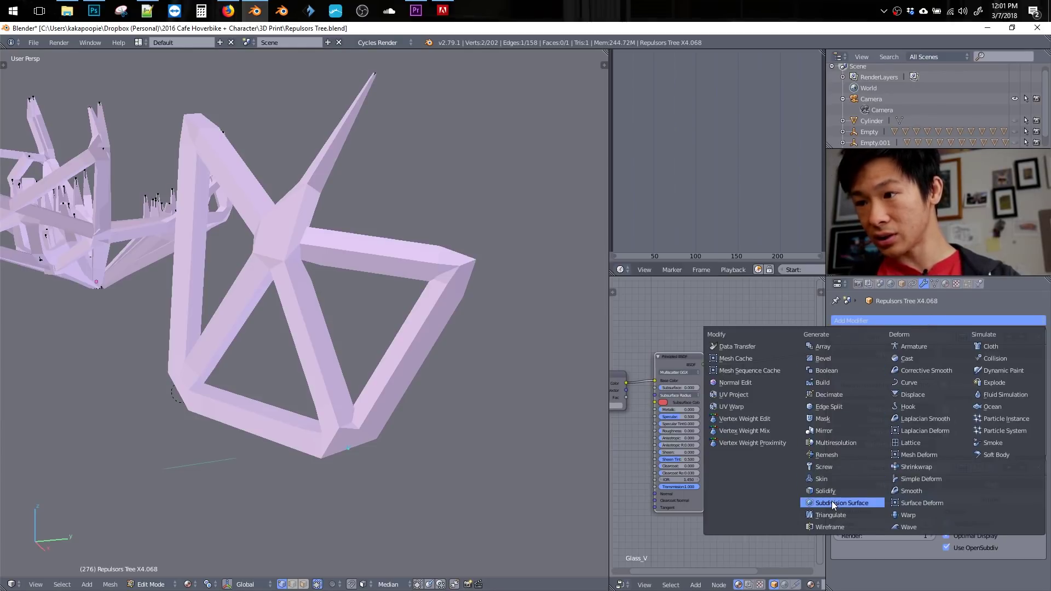
click(916, 307)
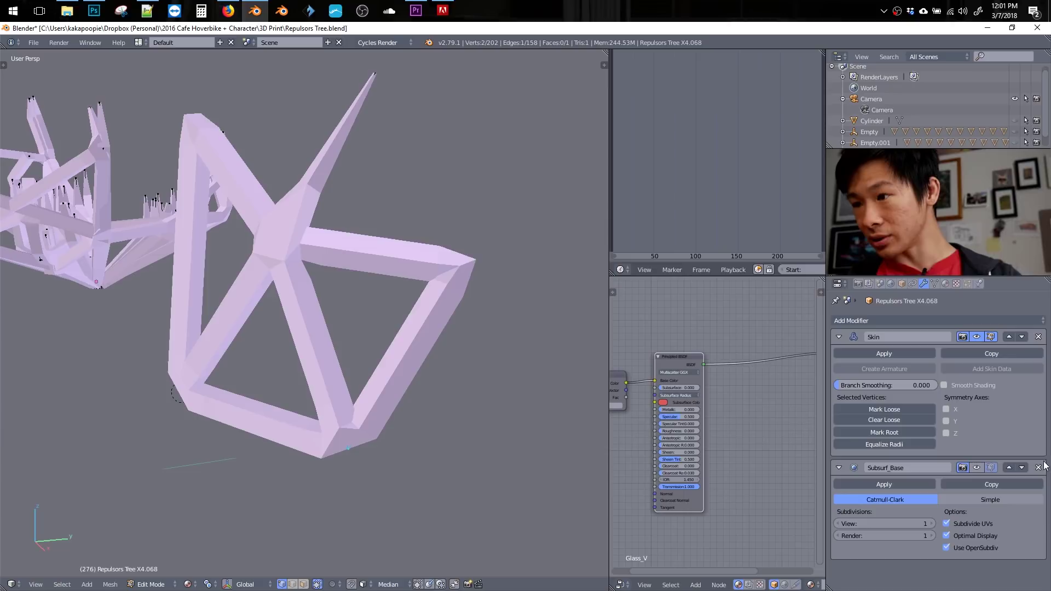
Turn on the viewport display of the Subsurf_Base modifier and inspect the smoothed supports from several angles.
click(977, 467)
middle_drag(372, 230, 401, 233)
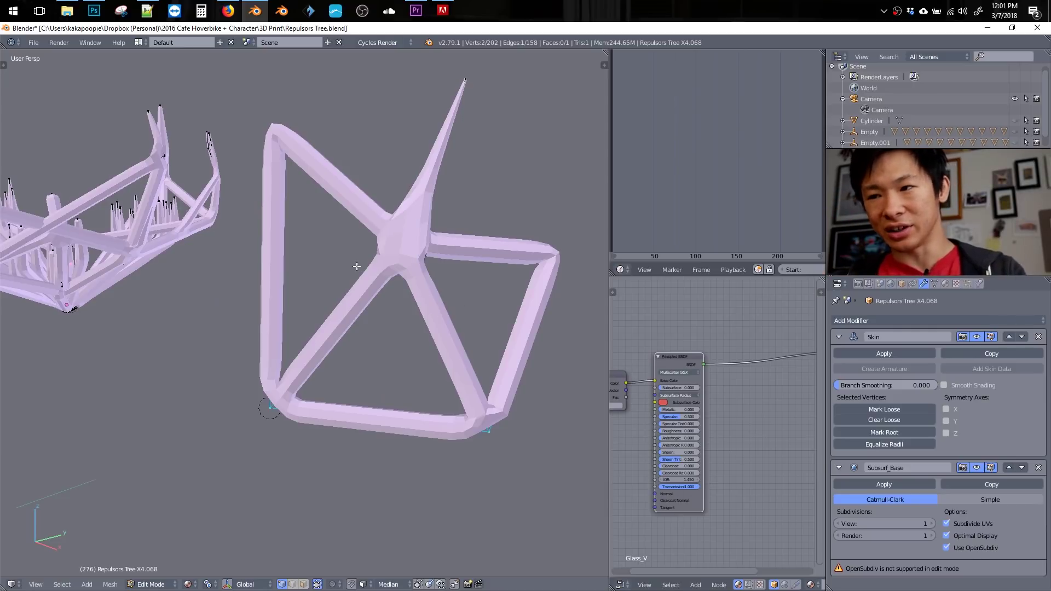
middle_drag(357, 266, 428, 318)
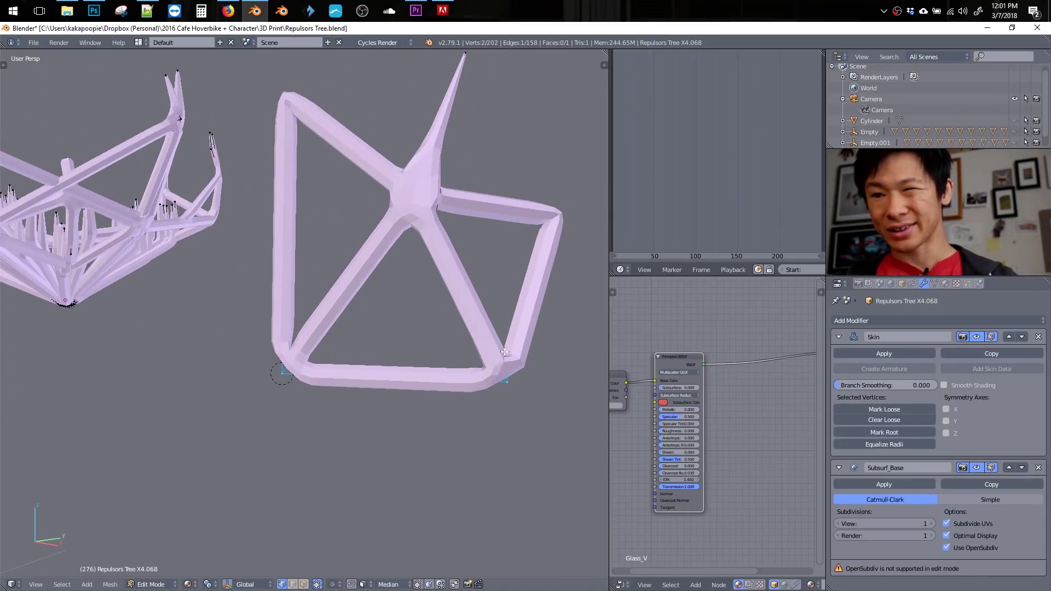
middle_drag(504, 353, 472, 331)
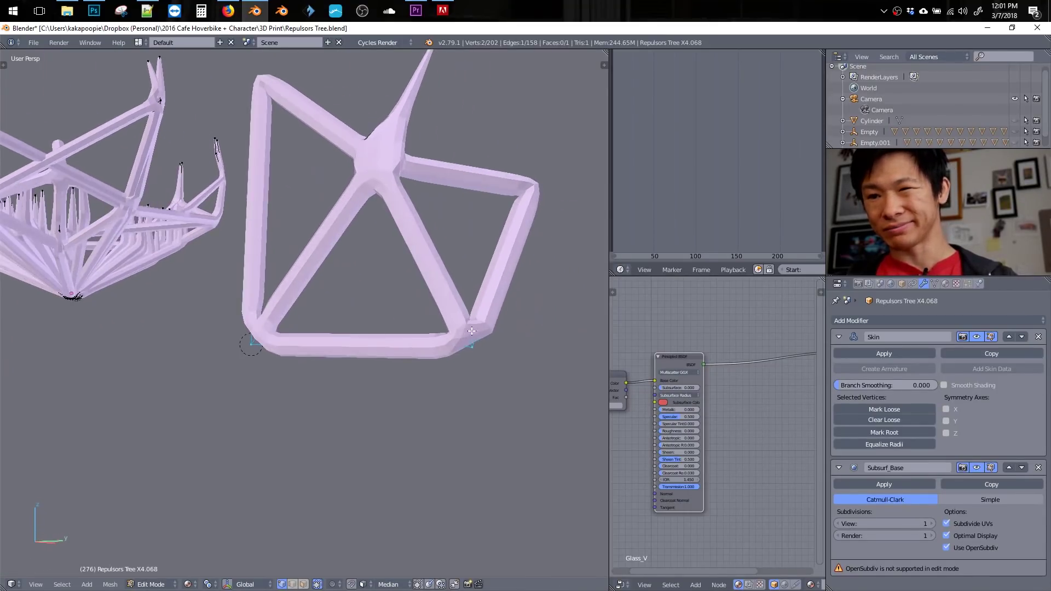
Compare the Subsurf_Base modifier's view subdivisions at 2 and 1, finishing with the value set to 1.
click(931, 524)
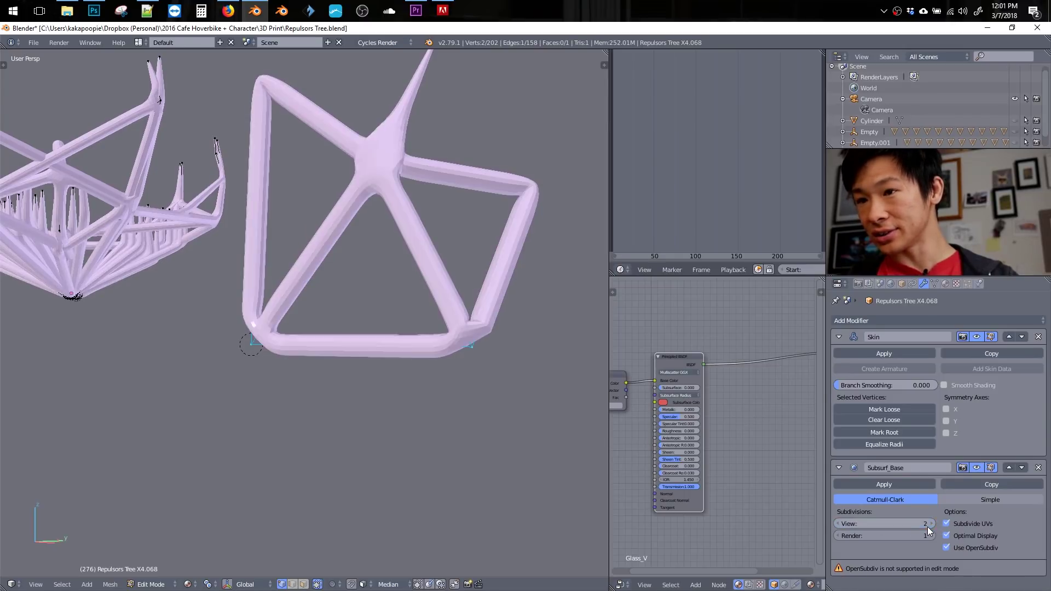
drag(918, 528, 898, 528)
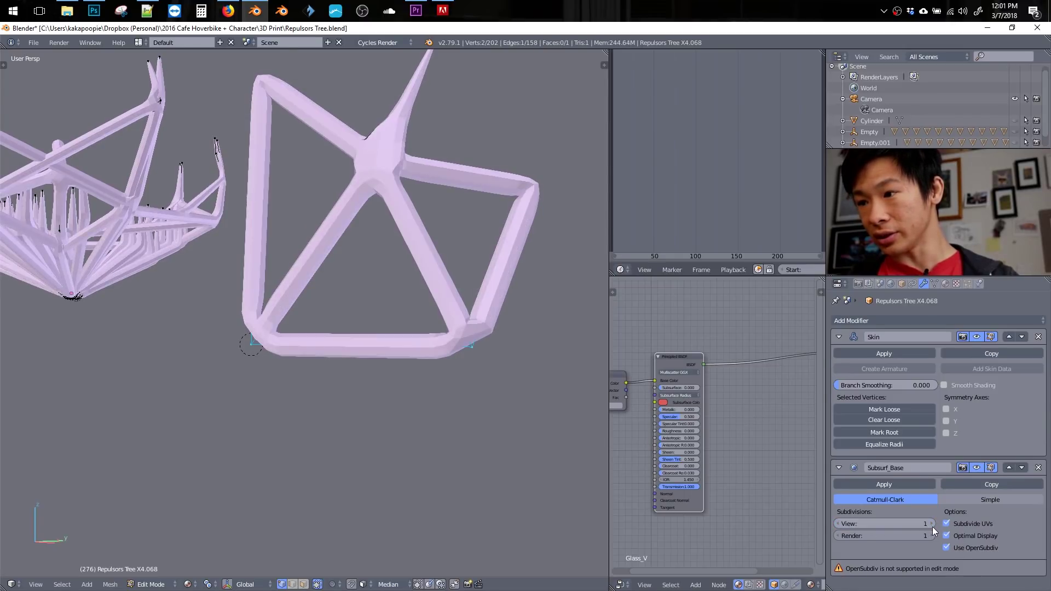
key(ctrl+z)
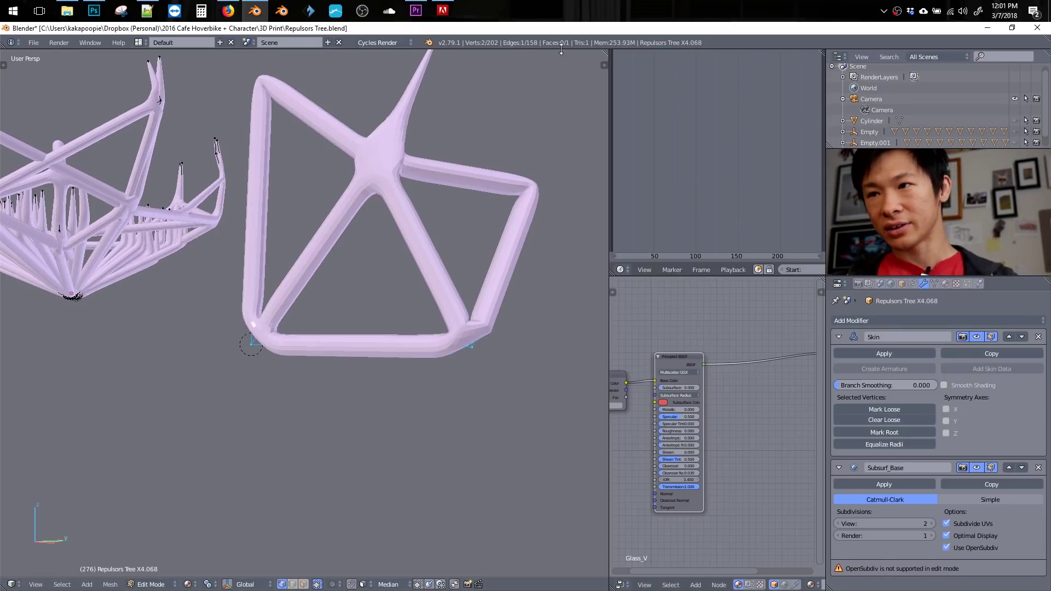
middle_drag(411, 200, 412, 241)
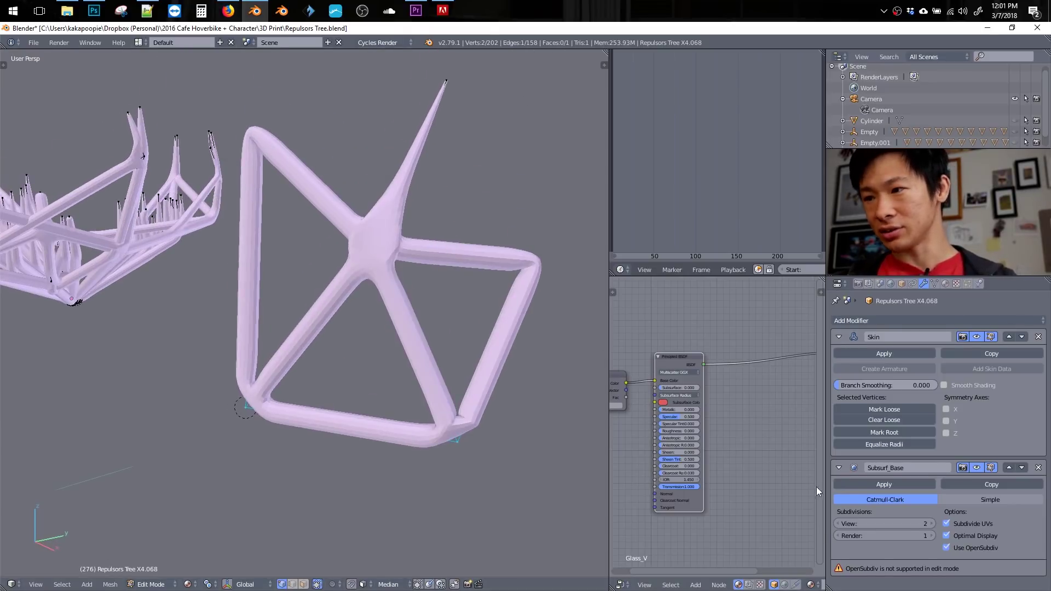
click(837, 523)
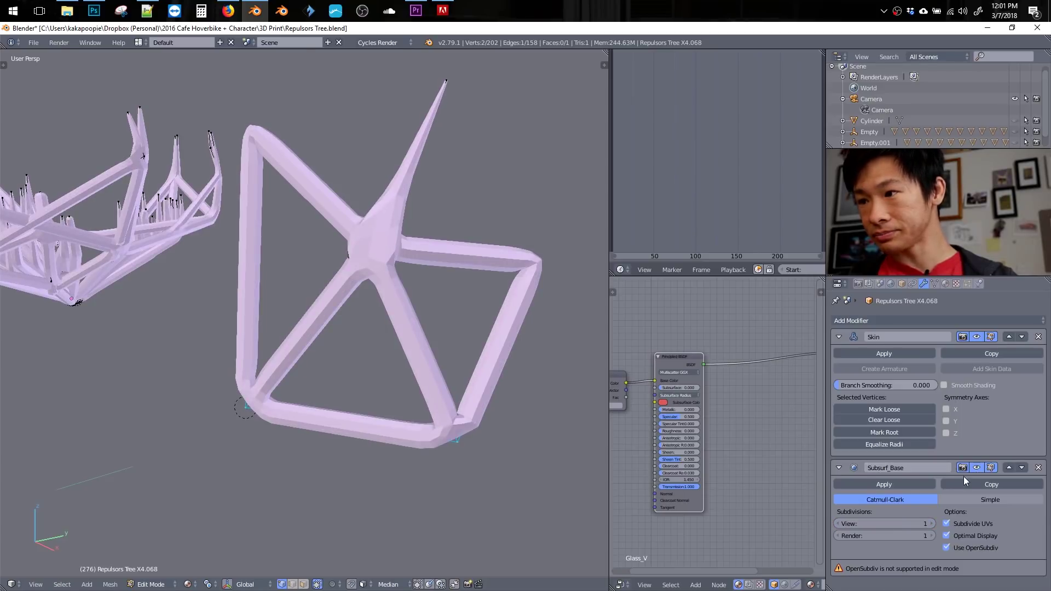